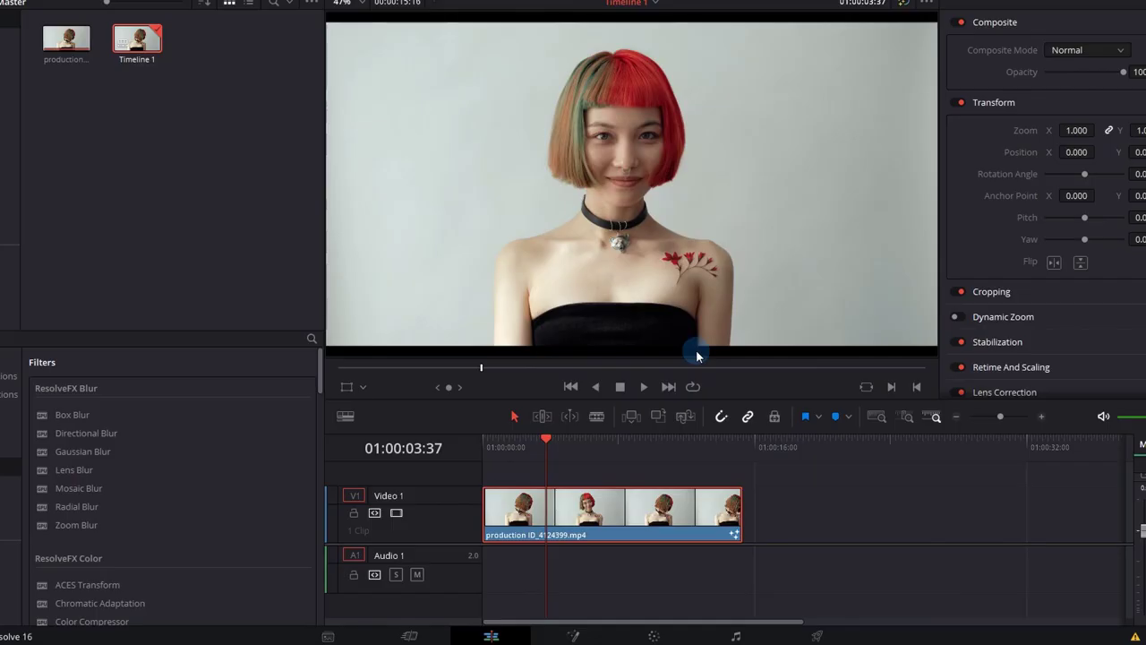
On the Fusion page, insert a Planar Tracker node between MediaIn1 and MediaOut1.
{"action": "left_click", "coordinate": [571, 636]}
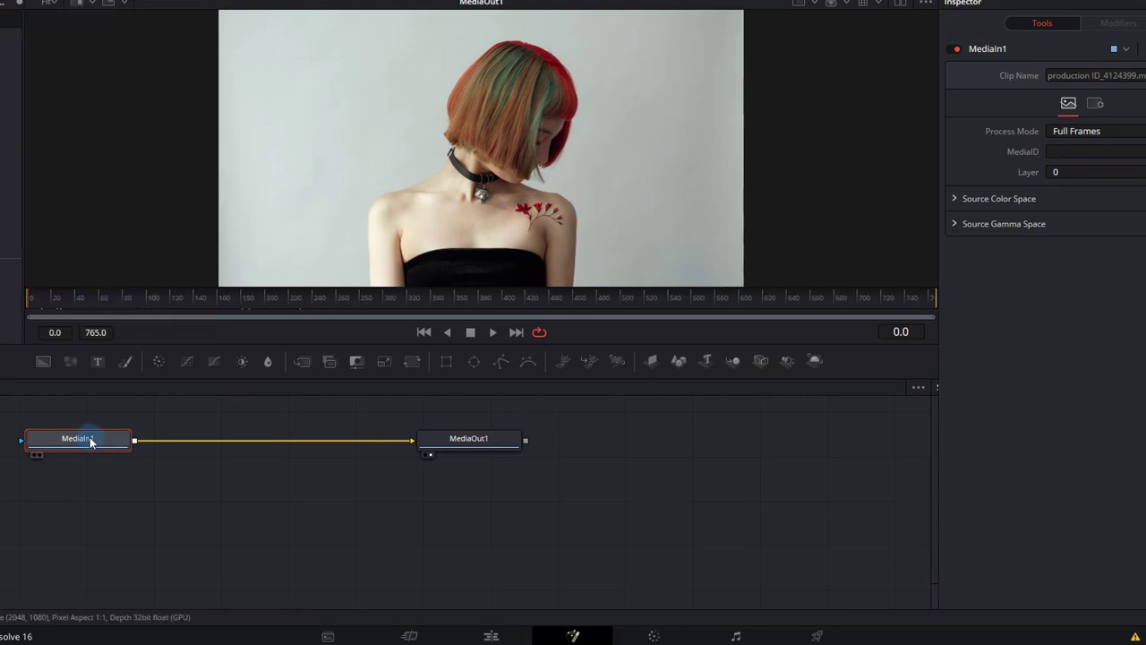
{"action": "key", "text": "shift+space"}
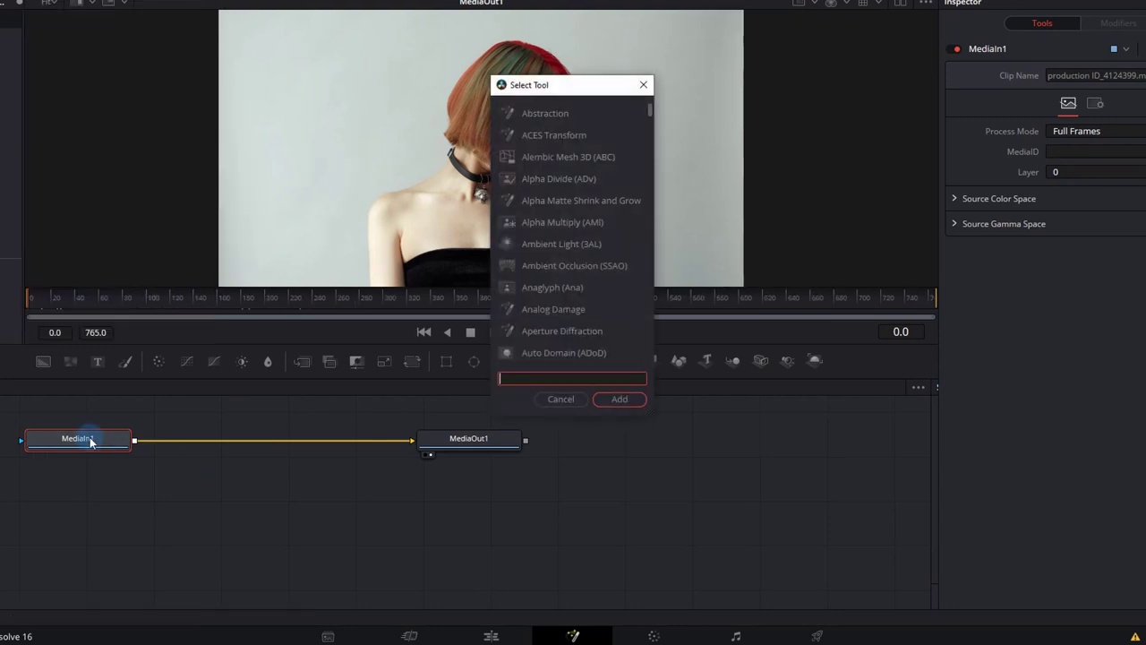
{"action": "type", "text": "plan"}
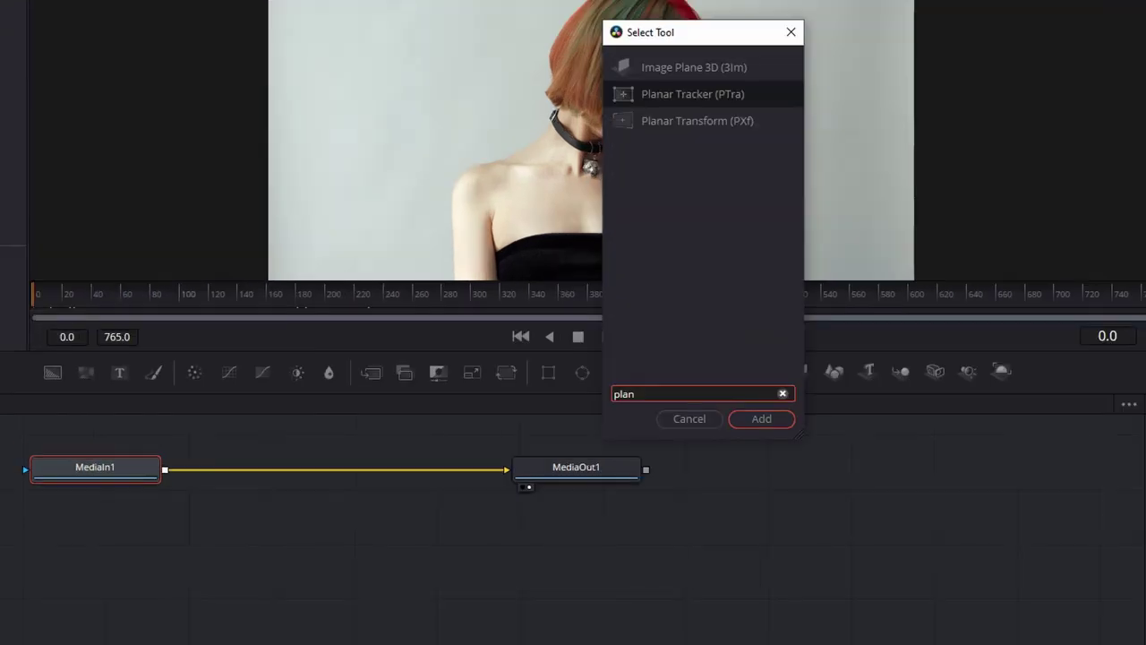
{"action": "left_click_drag", "start_coordinate": [719, 34], "coordinate": [558, 80]}
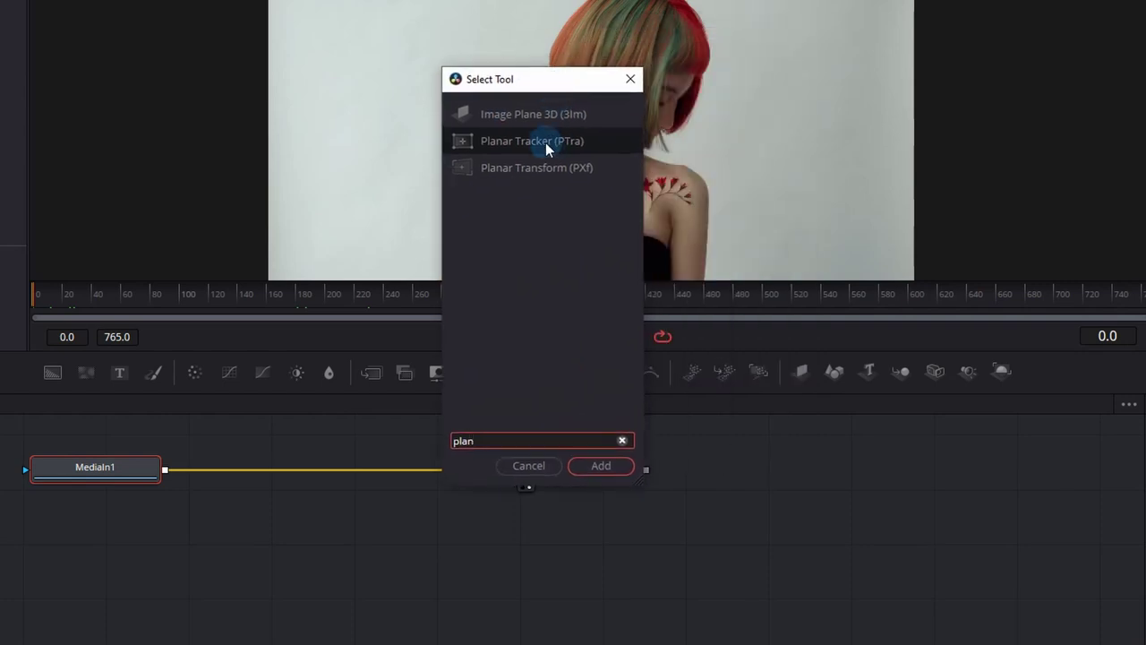
{"action": "left_click", "coordinate": [614, 466]}
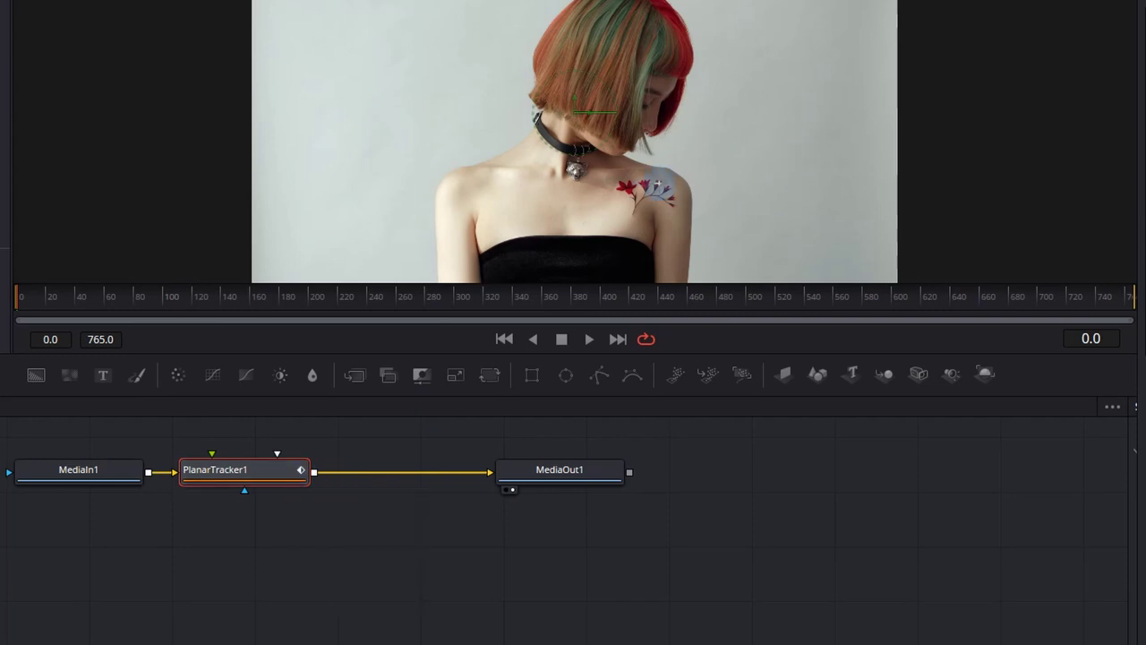
Draw a closed tracking outline around the red flower tattoo on the shoulder at frame 0.
{"action": "left_click", "coordinate": [922, 127]}
{"action": "left_click", "coordinate": [922, 127]}
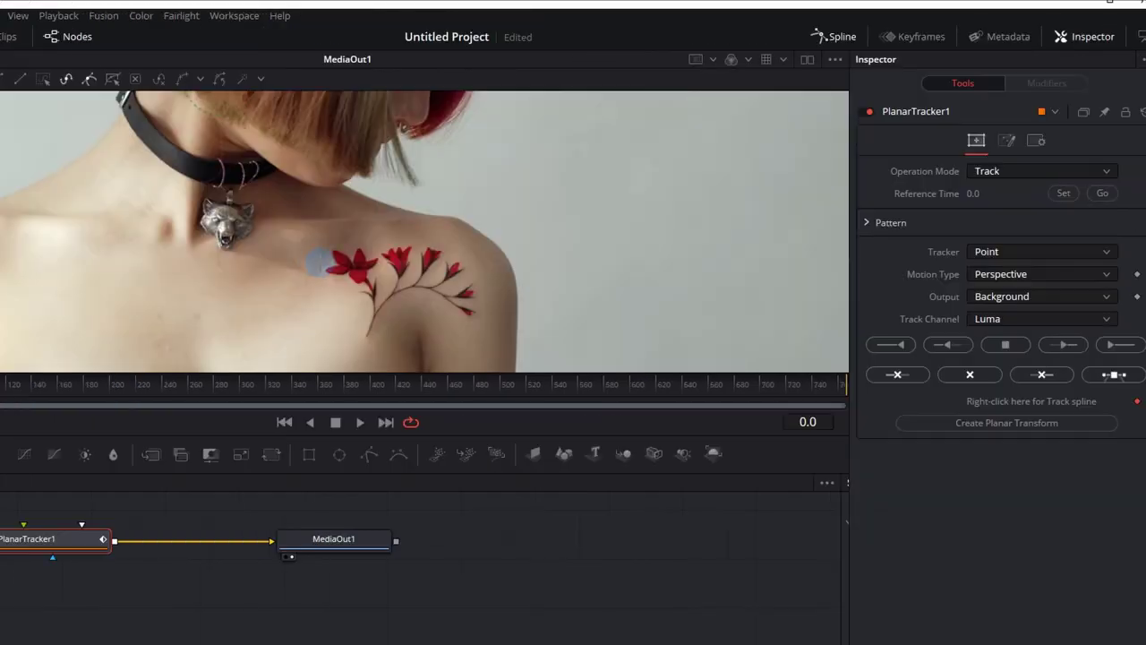
{"action": "left_click", "coordinate": [302, 257]}
{"action": "left_click", "coordinate": [337, 239]}
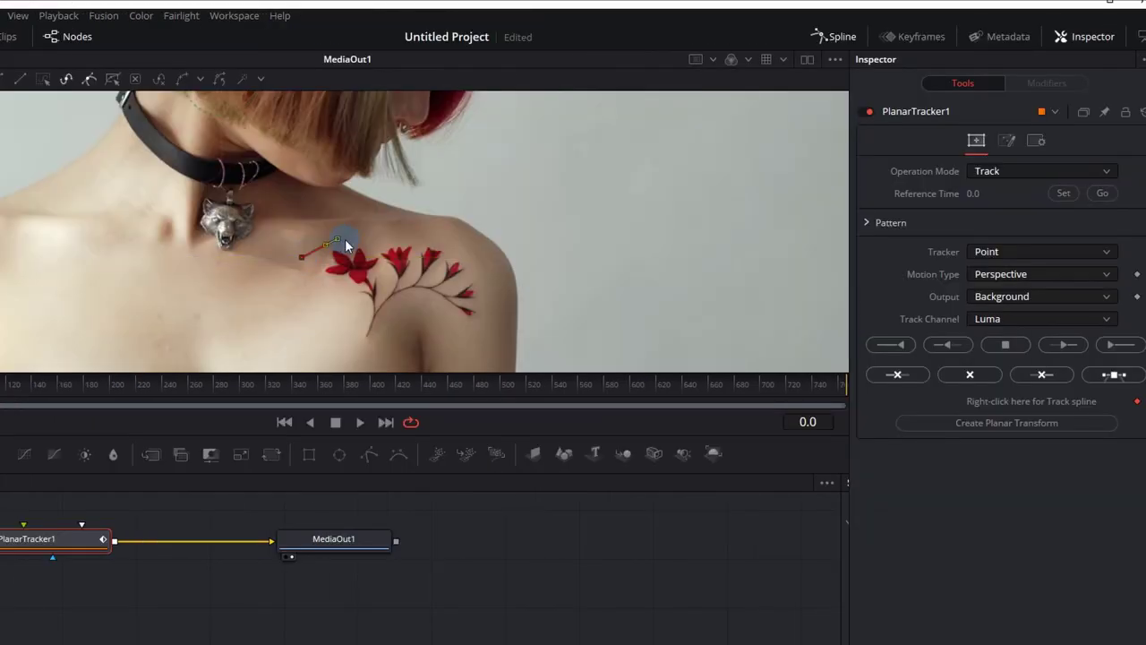
{"action": "left_click", "coordinate": [378, 239]}
{"action": "left_click", "coordinate": [406, 234]}
{"action": "left_click", "coordinate": [426, 239]}
{"action": "left_click", "coordinate": [458, 255]}
{"action": "left_click", "coordinate": [469, 269]}
{"action": "left_click", "coordinate": [481, 290]}
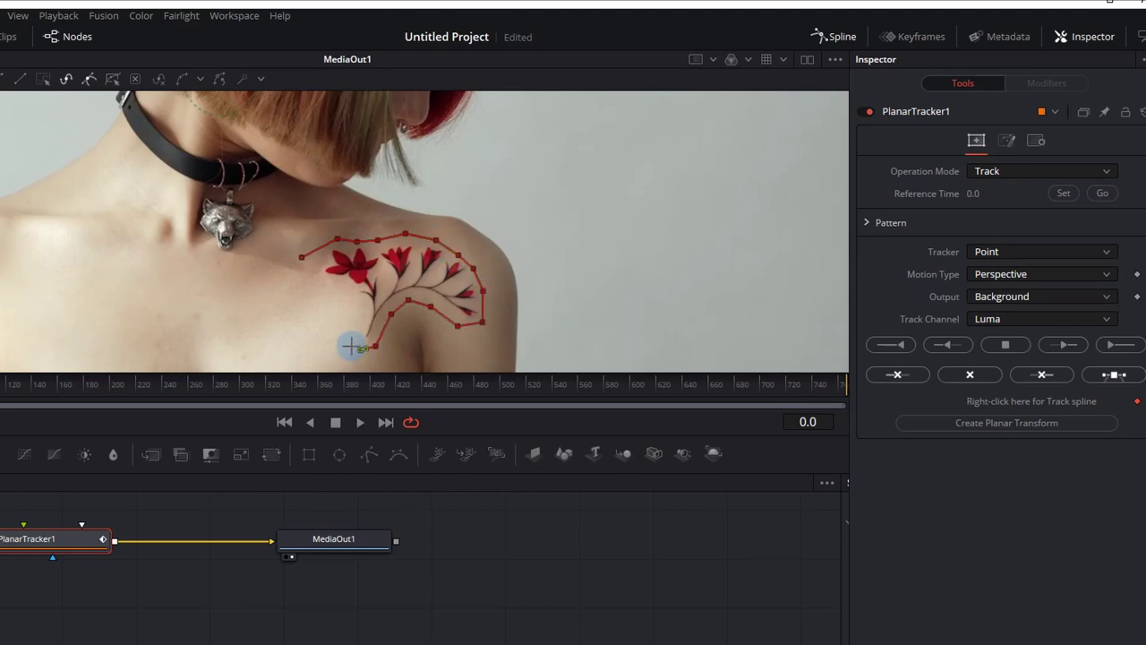
{"action": "left_click", "coordinate": [351, 344]}
{"action": "left_click", "coordinate": [354, 331]}
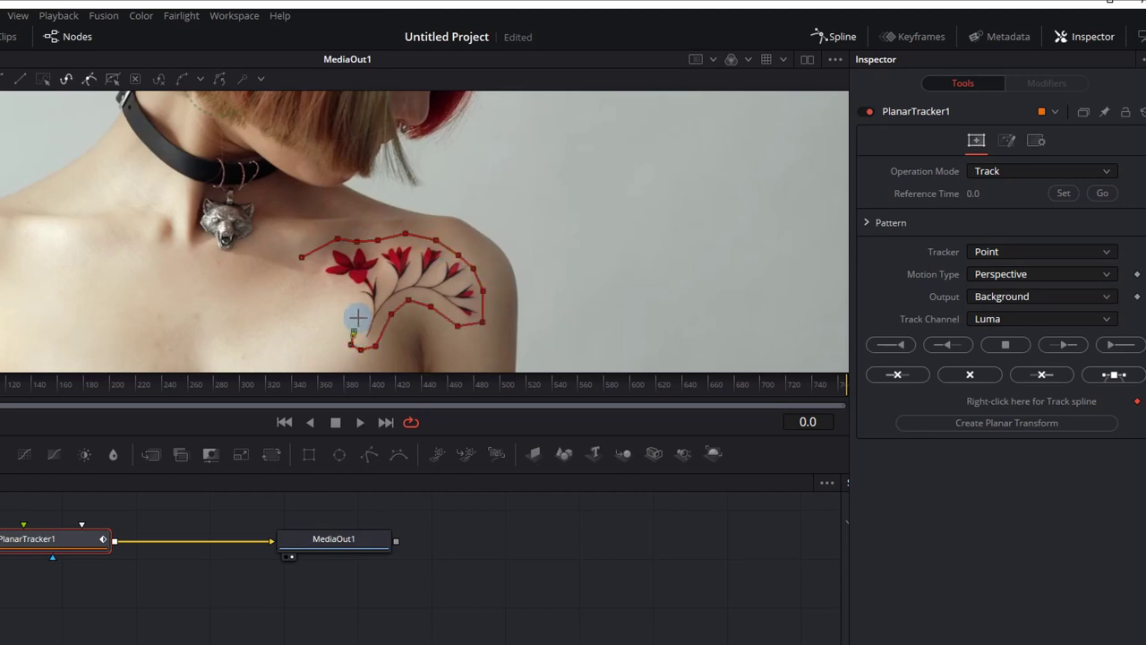
{"action": "left_click", "coordinate": [360, 311]}
{"action": "left_click", "coordinate": [352, 300]}
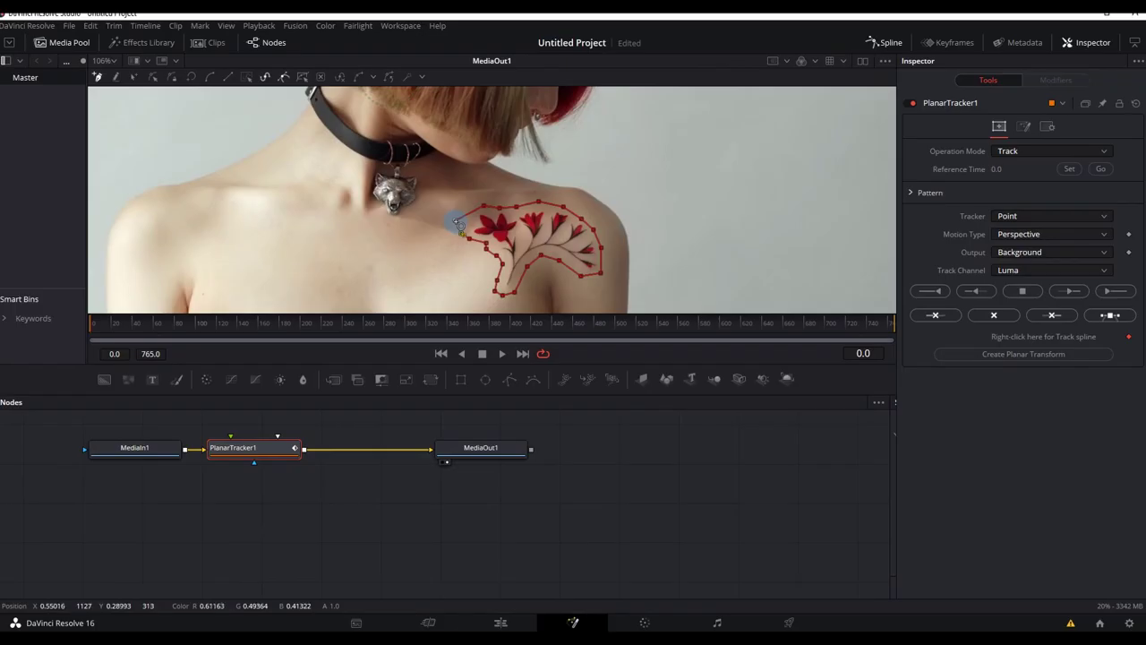
{"action": "left_click", "coordinate": [301, 257]}
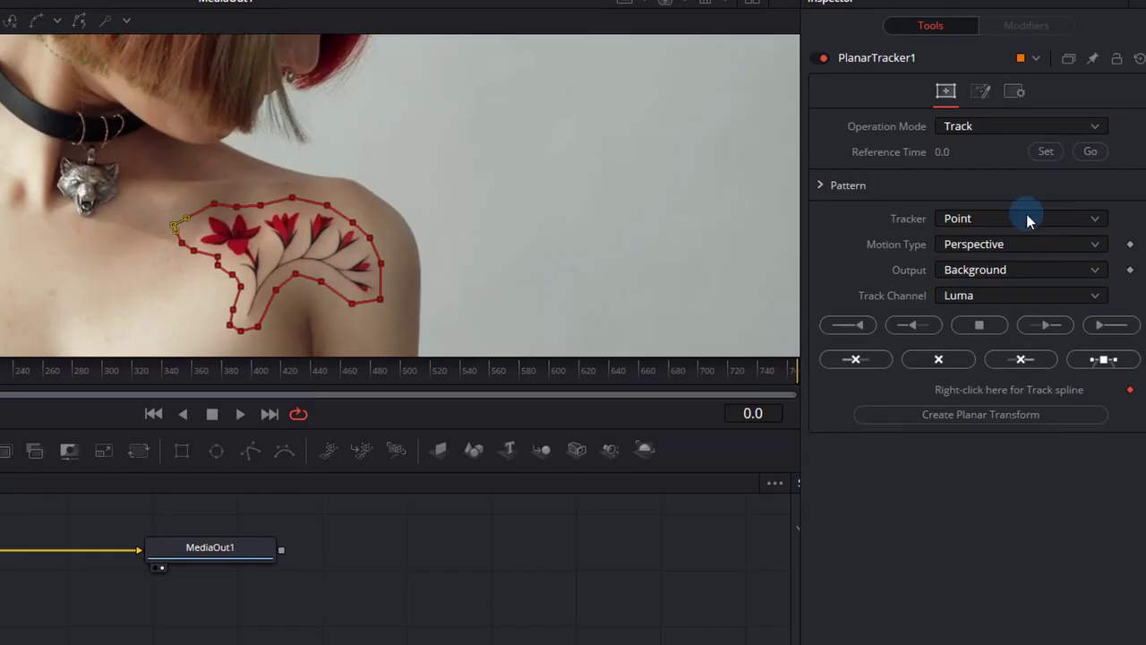
Keep the Point tracker with Perspective motion type and track the tattoo outline forward to the end of the clip.
{"action": "left_click", "coordinate": [1022, 219]}
{"action": "left_click", "coordinate": [1018, 218]}
{"action": "left_click", "coordinate": [1026, 248]}
{"action": "left_click", "coordinate": [1026, 248]}
{"action": "left_click", "coordinate": [1106, 325]}
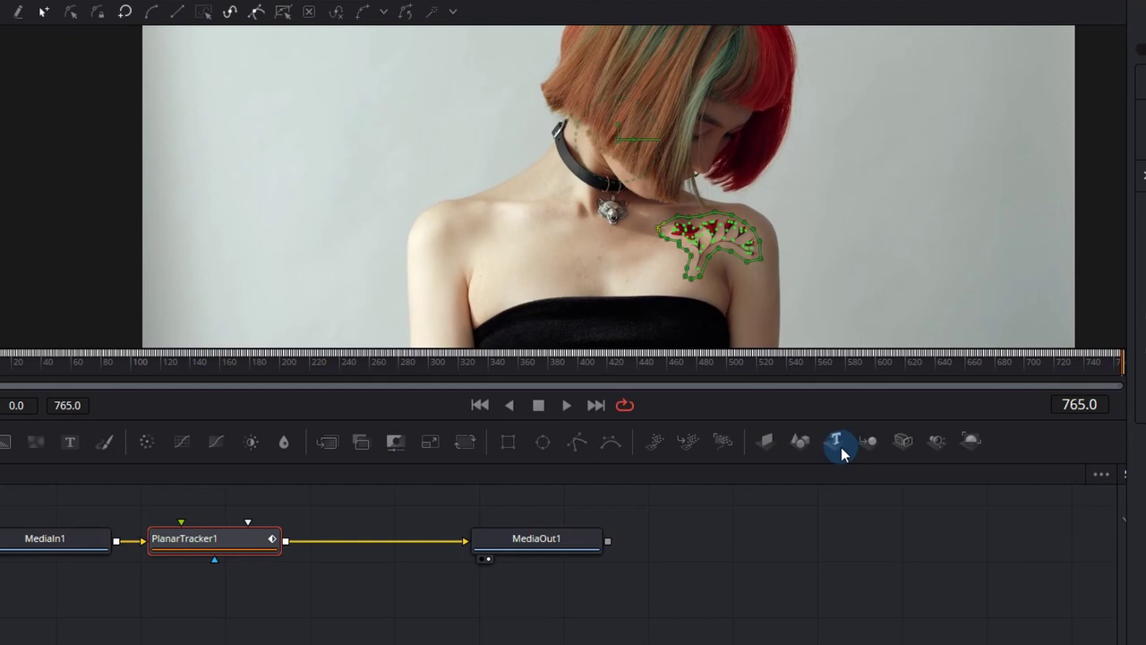
Set the planar tracker's operation mode to Steady and play back the stabilised clip.
{"action": "left_click", "coordinate": [144, 357]}
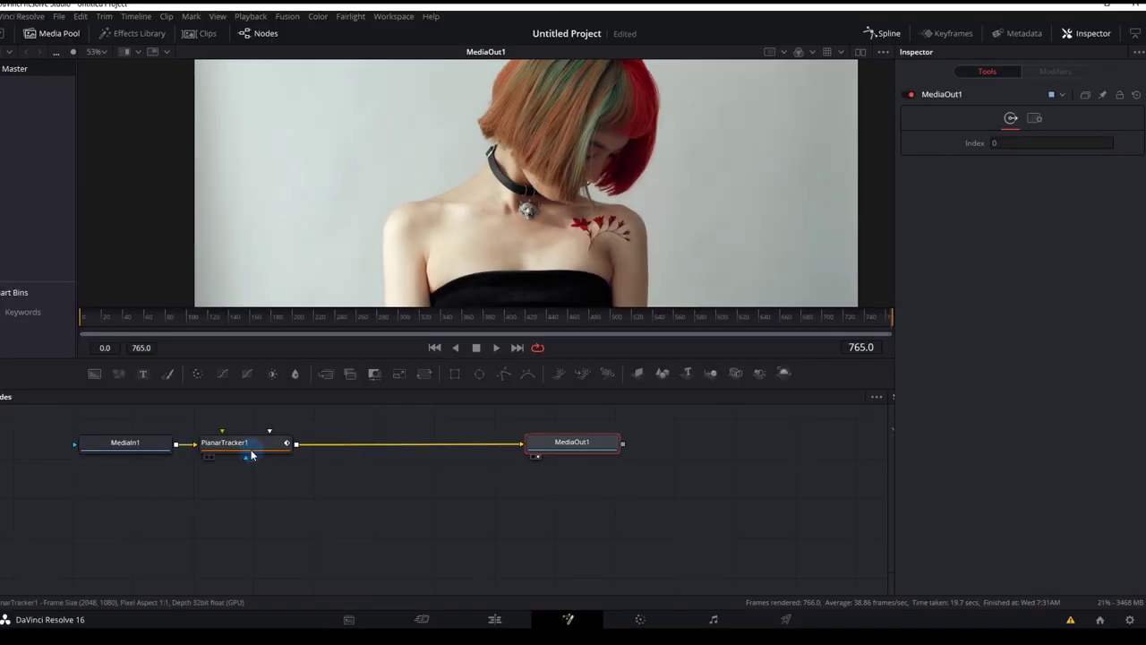
{"action": "left_click", "coordinate": [220, 544]}
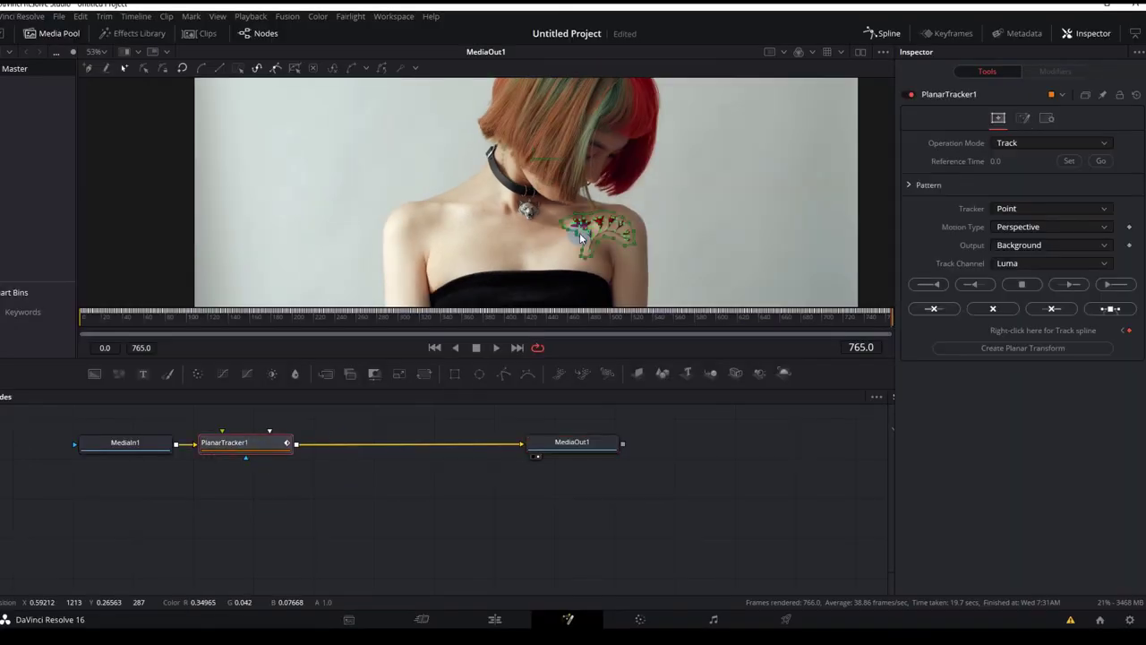
{"action": "left_click", "coordinate": [1030, 142]}
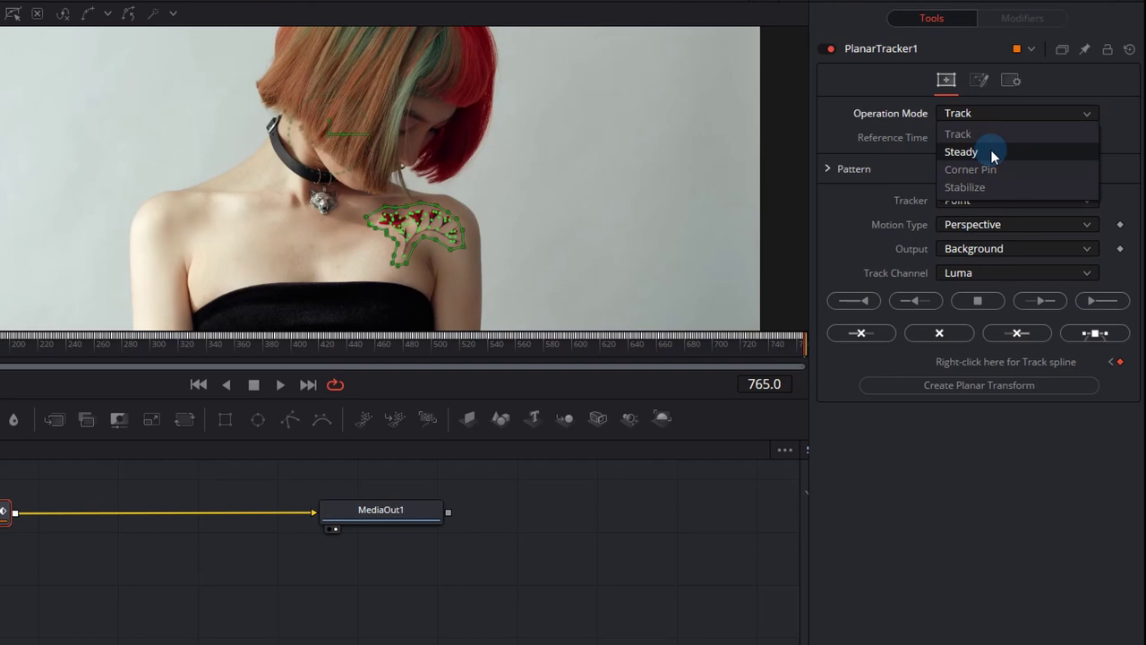
{"action": "left_click", "coordinate": [991, 151]}
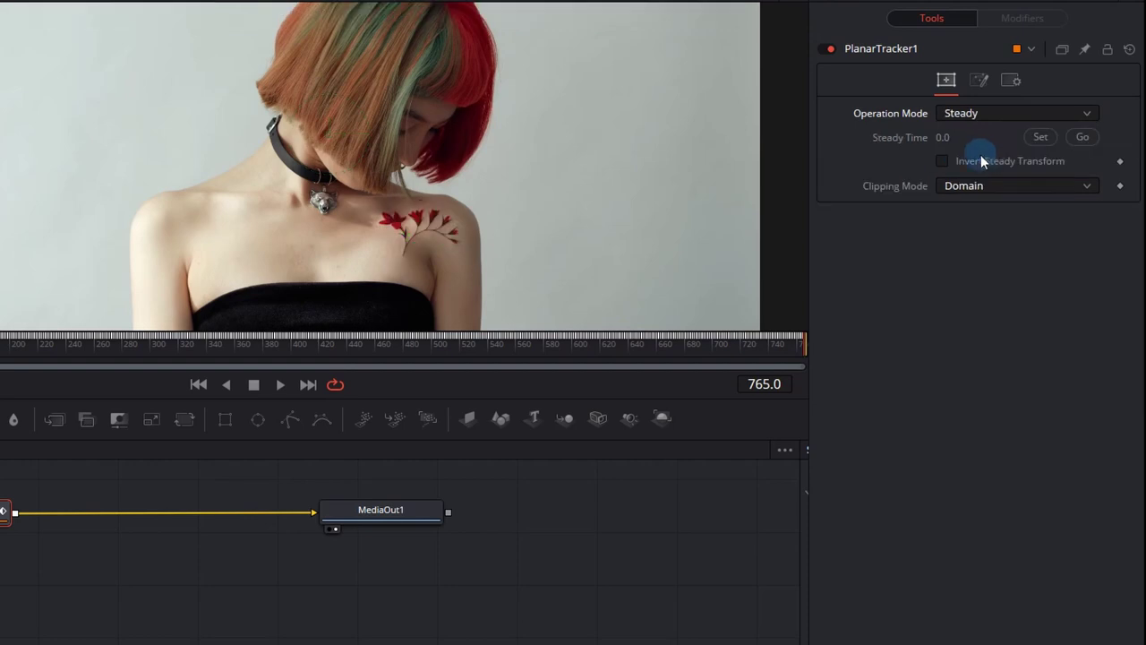
{"action": "left_click", "coordinate": [280, 384]}
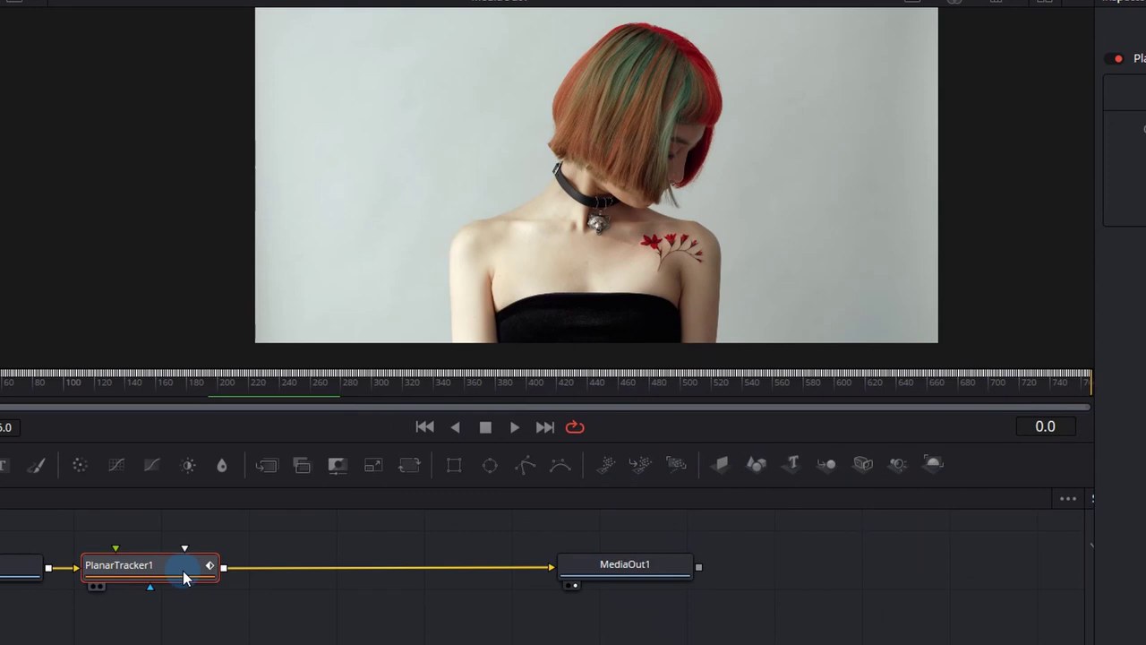
Insert a Paint node directly after PlanarTracker1.
{"action": "key", "text": "shift+space"}
{"action": "type", "text": "plan"}
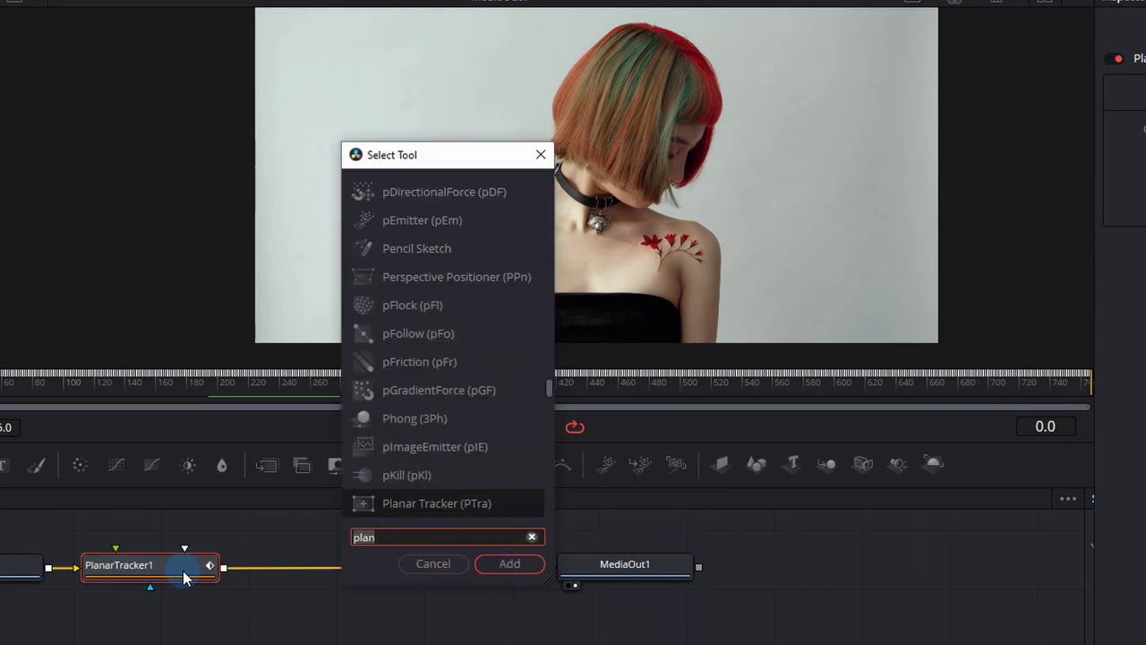
{"action": "key", "text": "BackSpace"}
{"action": "key", "text": "BackSpace"}
{"action": "key", "text": "BackSpace"}
{"action": "type", "text": "aint"}
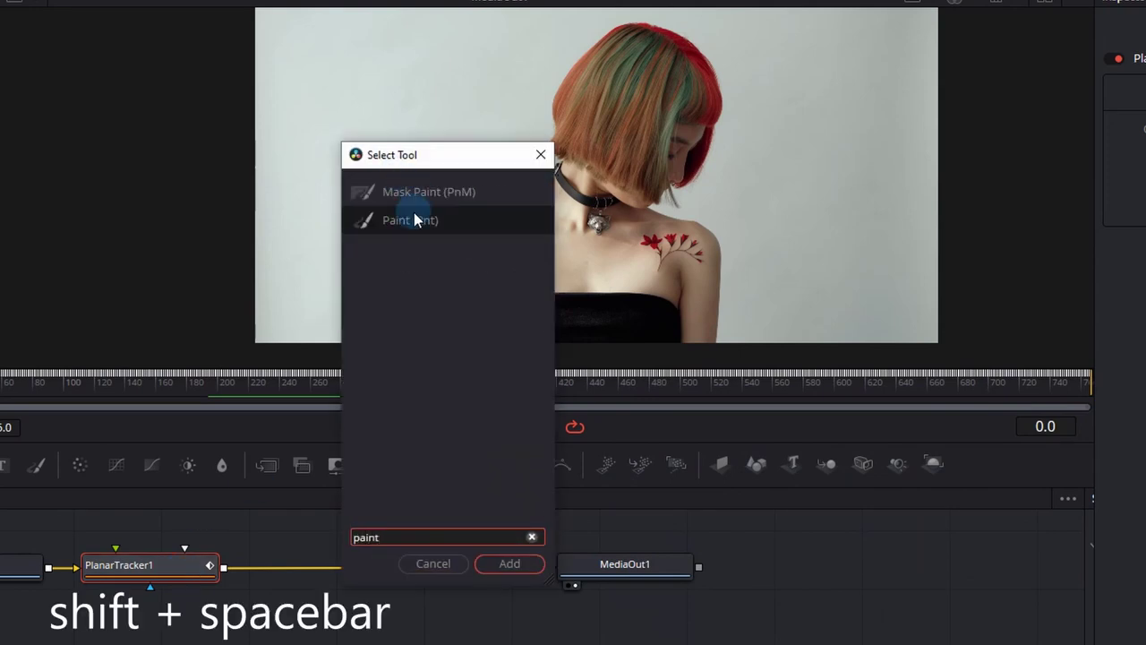
{"action": "left_click", "coordinate": [521, 563]}
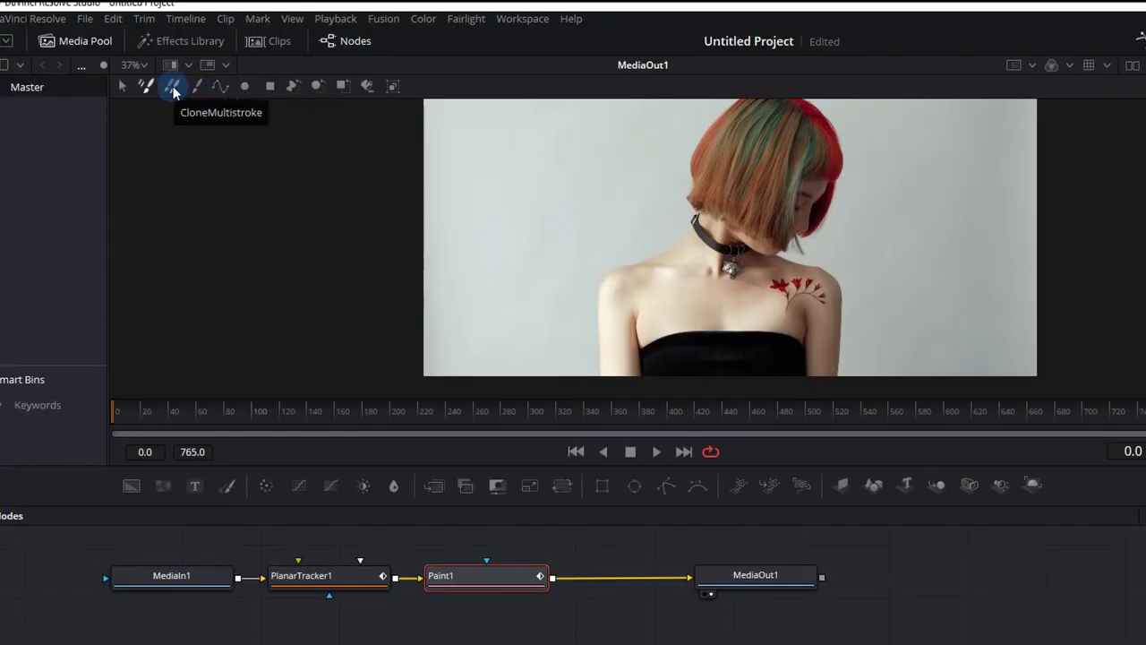
Choose the Stroke paint tool in Clone apply mode, with brush size 0.0165 and softness 1.319.
{"action": "left_click", "coordinate": [196, 88]}
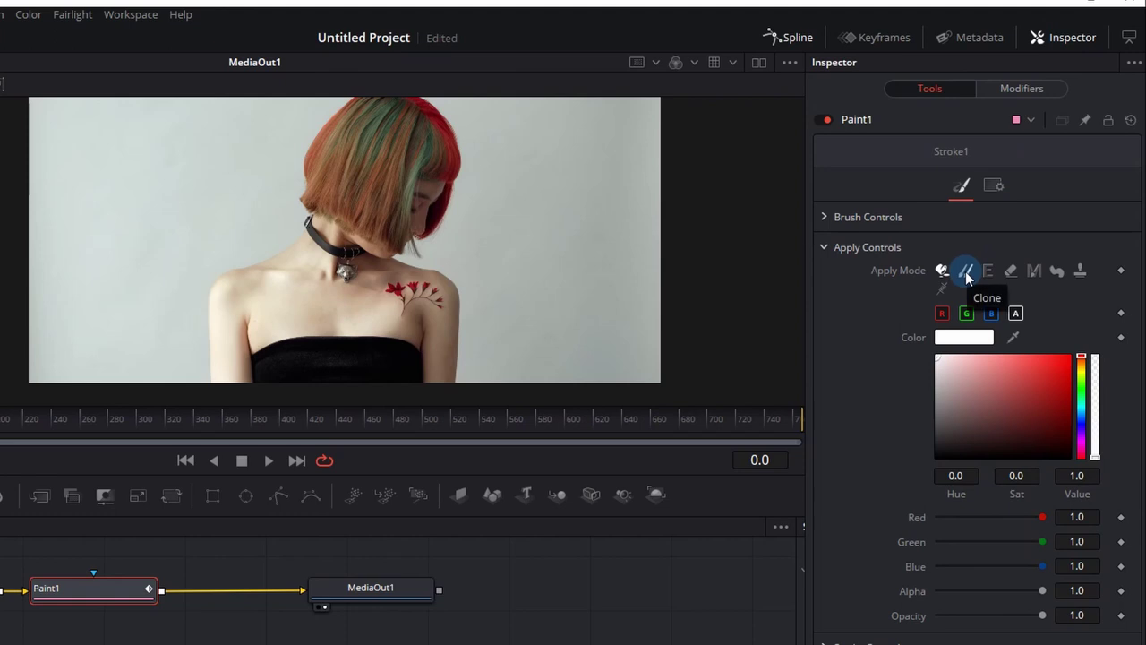
{"action": "left_click", "coordinate": [966, 271]}
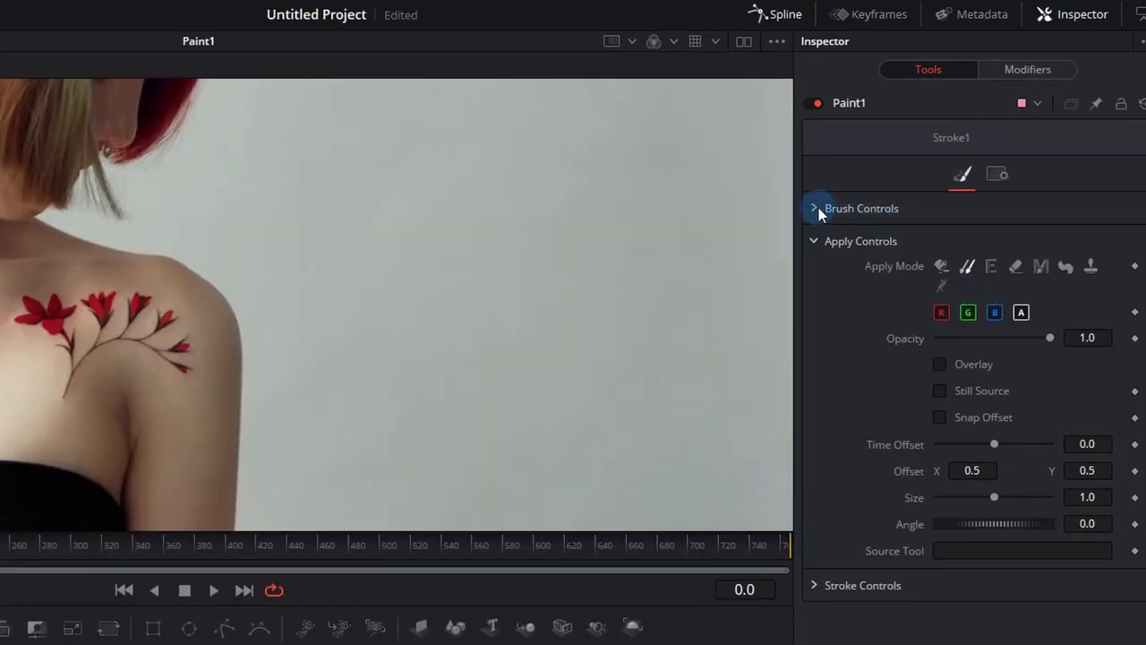
{"action": "left_click", "coordinate": [816, 210]}
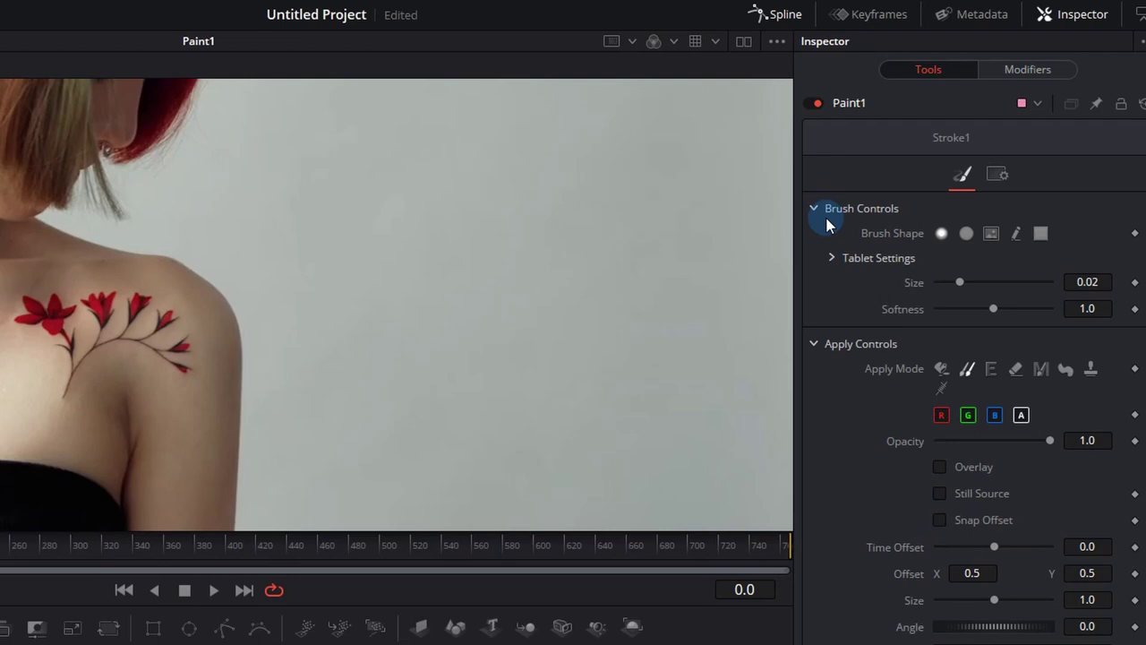
{"action": "left_click_drag", "start_coordinate": [961, 281], "coordinate": [955, 281]}
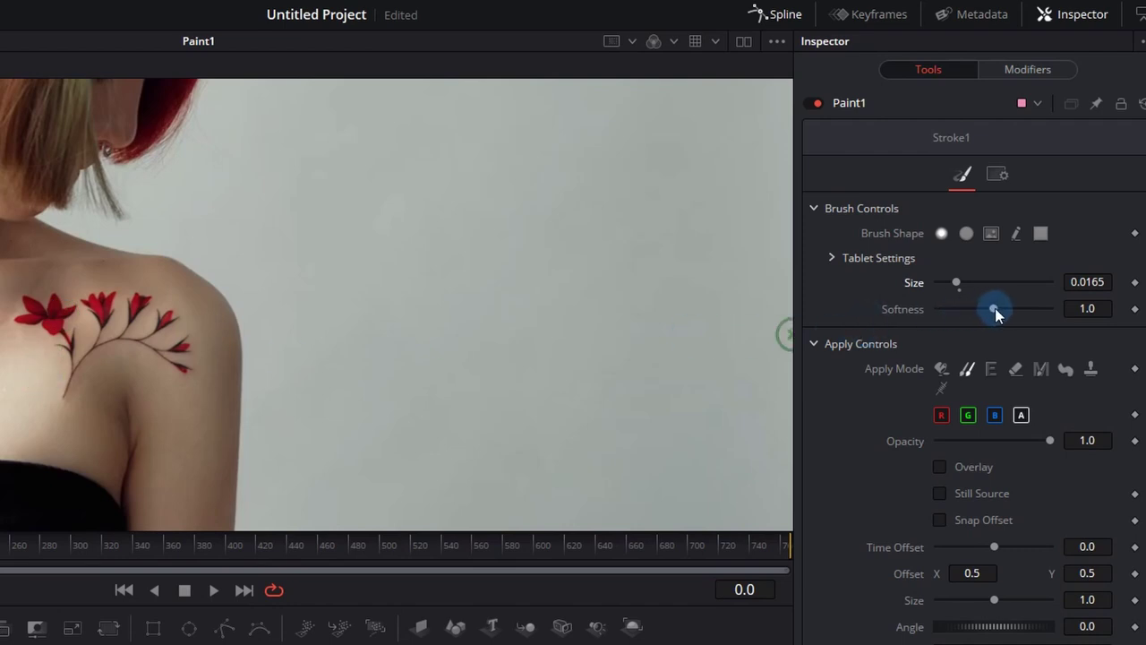
{"action": "left_click_drag", "start_coordinate": [994, 308], "coordinate": [1002, 309]}
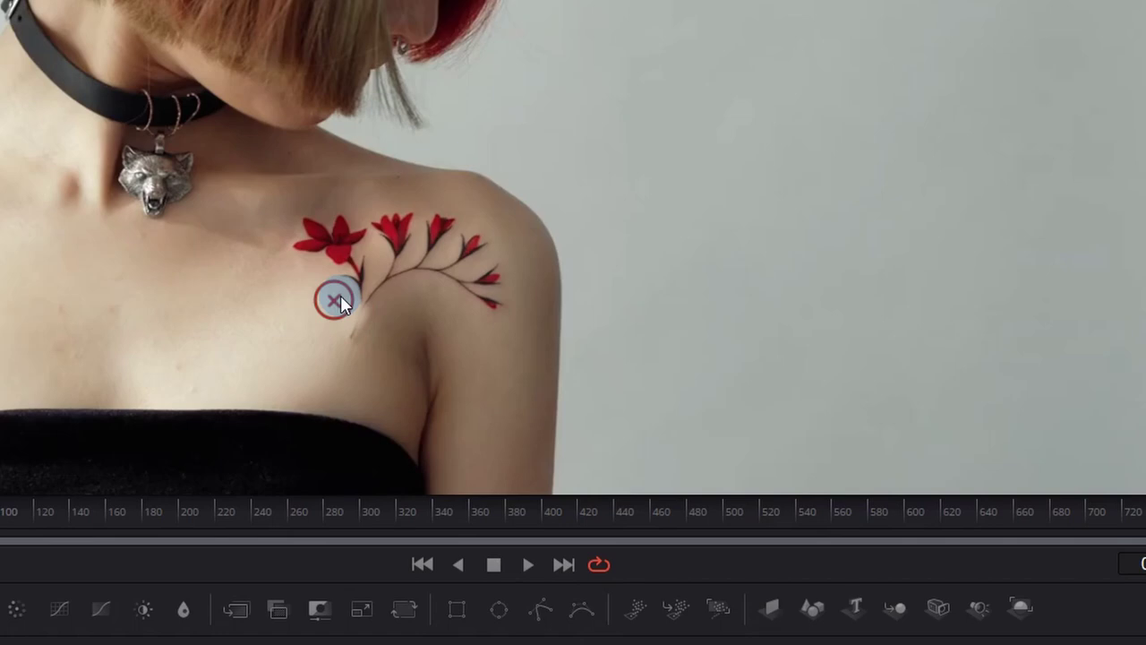
Clone nearby skin over the tattoo's large red flower and the lower stem beneath it.
{"action": "left_click", "coordinate": [359, 281]}
{"action": "left_click", "coordinate": [320, 274]}
{"action": "left_click", "coordinate": [324, 282]}
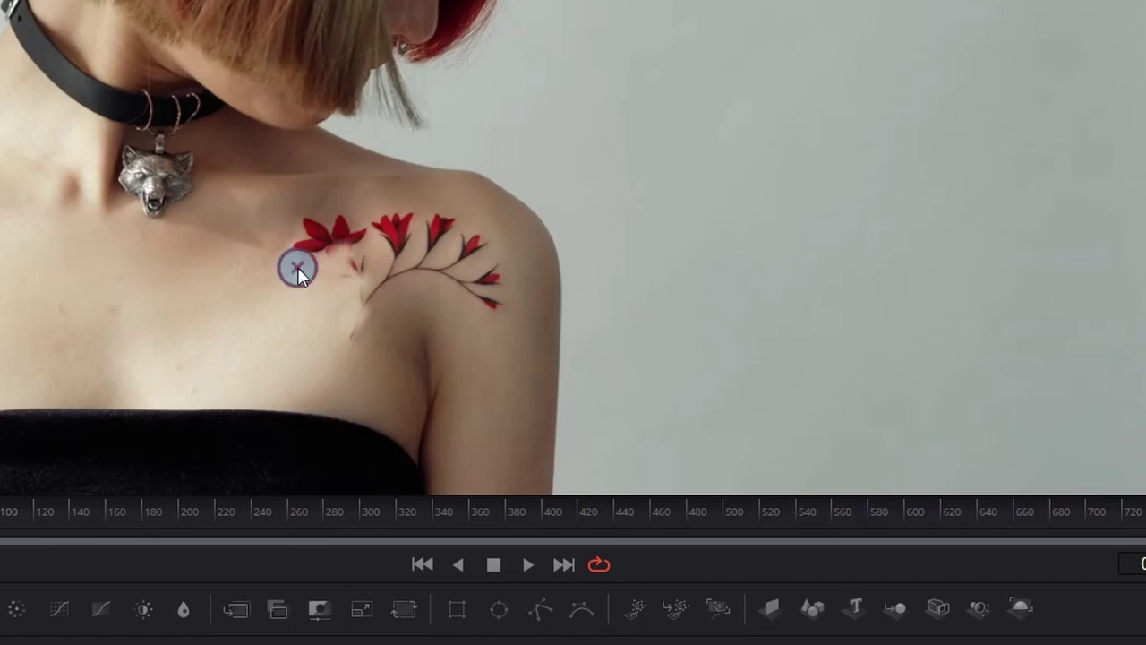
{"action": "left_click", "coordinate": [297, 268]}
{"action": "left_click_drag", "start_coordinate": [317, 236], "coordinate": [311, 252]}
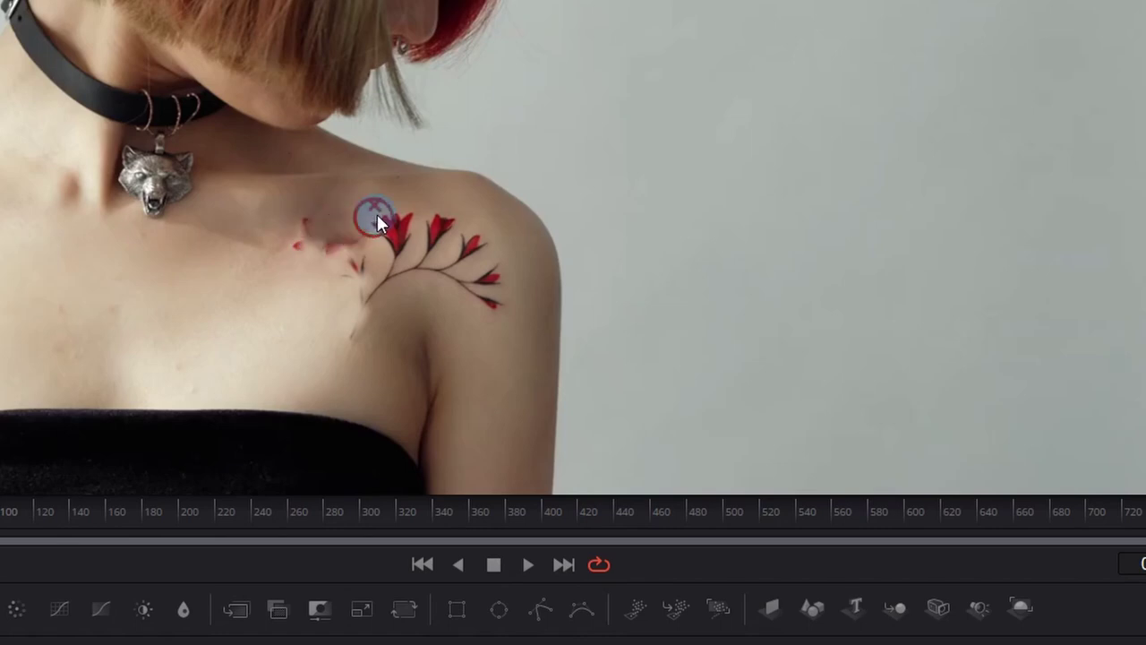
Clone clean skin over the smaller flowers and branching stems across the shoulder.
{"action": "mouse_move", "coordinate": [379, 208]}
{"action": "left_mouse_down"}
{"action": "mouse_move", "coordinate": [341, 291]}
{"action": "mouse_move", "coordinate": [398, 211]}
{"action": "left_mouse_up"}
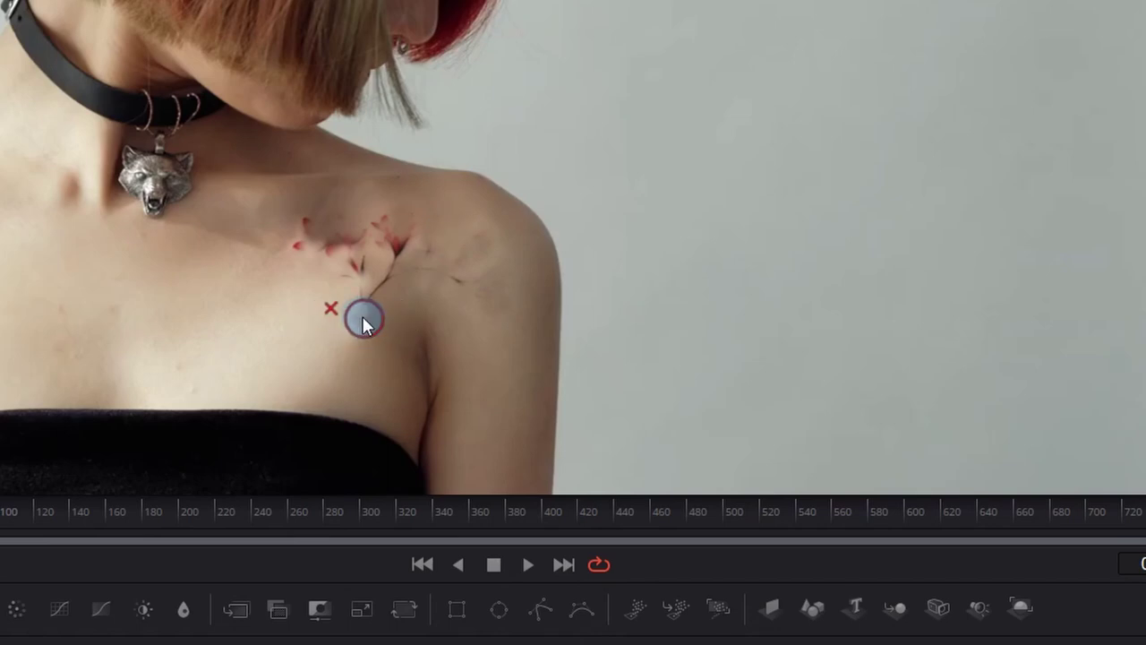
{"action": "left_click", "coordinate": [236, 317], "text": "alt"}
{"action": "mouse_move", "coordinate": [251, 287]}
{"action": "left_mouse_down"}
{"action": "mouse_move", "coordinate": [278, 301]}
{"action": "mouse_move", "coordinate": [304, 230]}
{"action": "left_mouse_up"}
{"action": "left_click", "coordinate": [361, 219]}
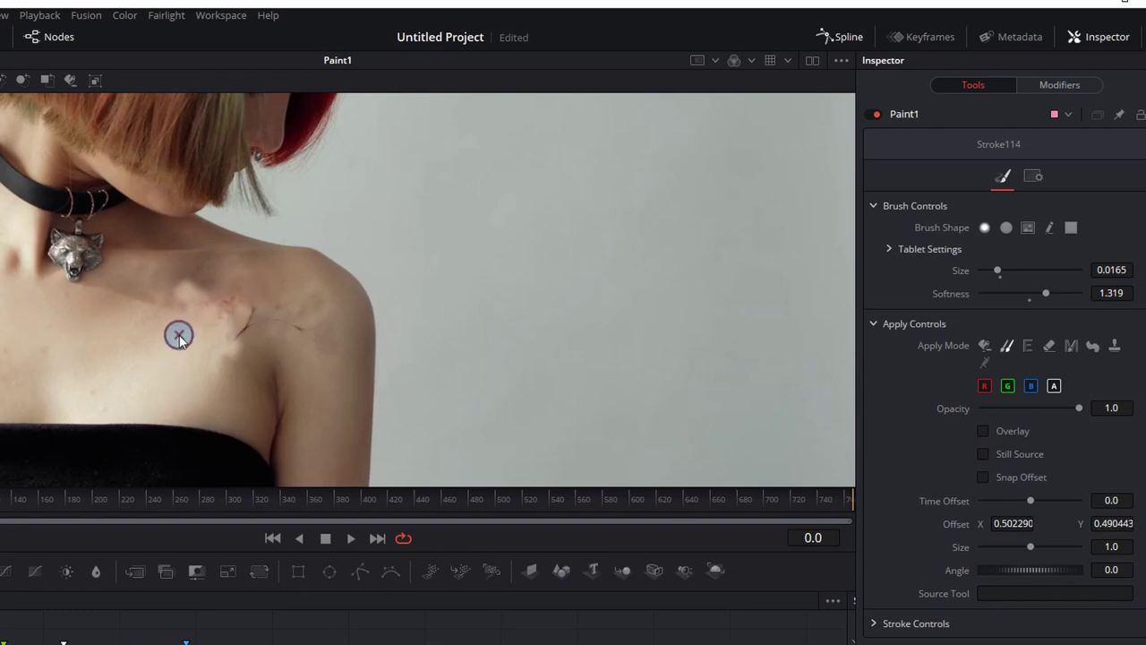
Resample skin near the collarbone and clone it over the leftover red traces and dark stem marks.
{"action": "left_click", "coordinate": [371, 314], "text": "alt"}
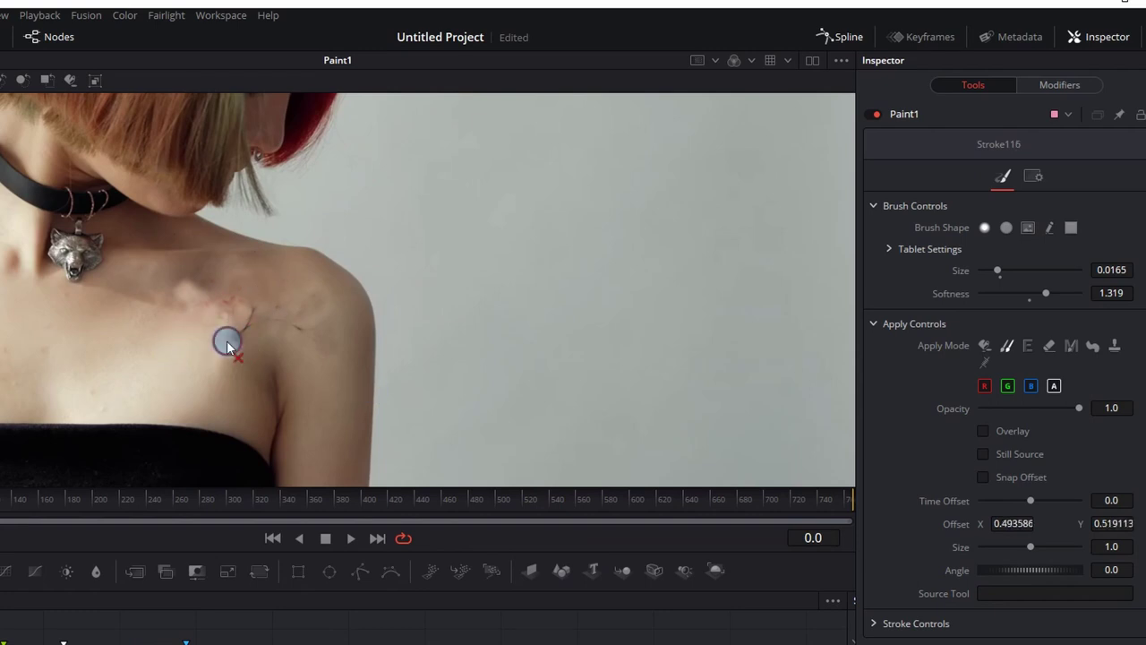
{"action": "left_click", "coordinate": [397, 286], "text": "alt"}
{"action": "left_click", "coordinate": [250, 333], "text": "alt"}
{"action": "left_click", "coordinate": [240, 346]}
{"action": "left_click", "coordinate": [235, 330], "text": "alt"}
{"action": "left_click", "coordinate": [227, 312]}
{"action": "left_click", "coordinate": [228, 312]}
{"action": "left_click", "coordinate": [199, 304], "text": "alt"}
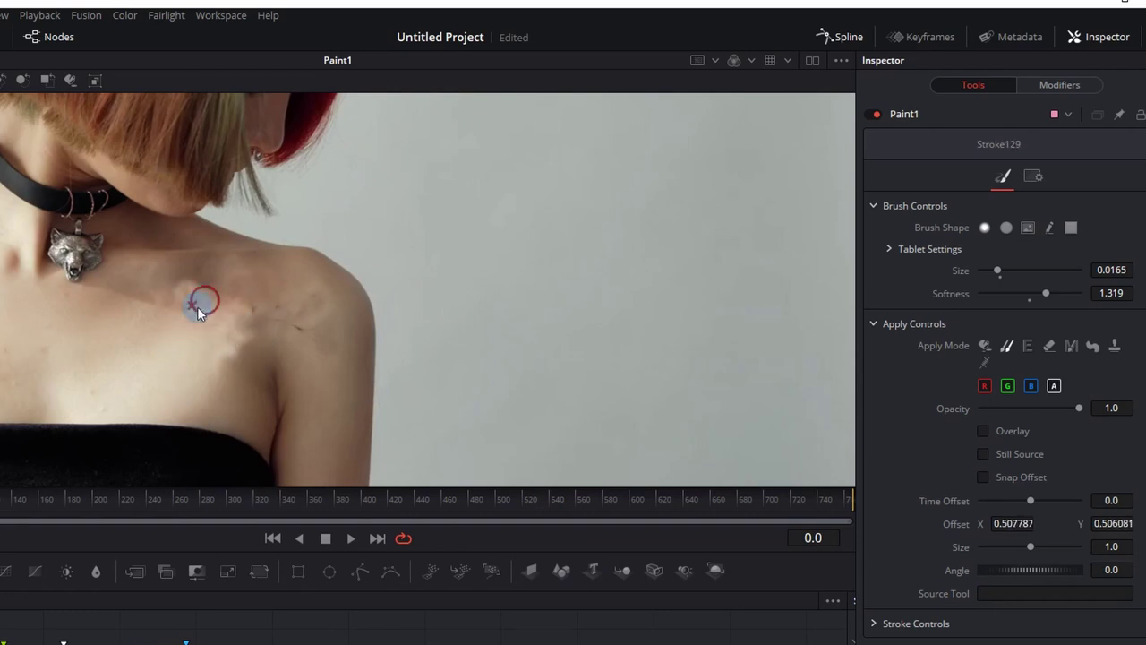
{"action": "left_click", "coordinate": [185, 286], "text": "alt"}
{"action": "left_click", "coordinate": [169, 287]}
{"action": "left_click", "coordinate": [148, 325], "text": "alt"}
{"action": "left_click", "coordinate": [169, 332]}
{"action": "left_click", "coordinate": [189, 289]}
Enlarge the clone brush slightly and cover the uneven patches where the tattoo's stem was.
{"action": "mouse_move", "coordinate": [997, 269]}
{"action": "left_mouse_down"}
{"action": "mouse_move", "coordinate": [1015, 269]}
{"action": "mouse_move", "coordinate": [1000, 270]}
{"action": "left_mouse_up"}
{"action": "left_click", "coordinate": [261, 328]}
{"action": "left_click", "coordinate": [230, 315]}
{"action": "mouse_move", "coordinate": [294, 351]}
{"action": "left_mouse_down"}
{"action": "mouse_move", "coordinate": [302, 274]}
{"action": "mouse_move", "coordinate": [325, 330]}
{"action": "mouse_move", "coordinate": [240, 391]}
{"action": "left_mouse_up"}
{"action": "left_click", "coordinate": [192, 344], "text": "alt"}
{"action": "left_click", "coordinate": [252, 332]}
{"action": "left_click", "coordinate": [243, 344]}
Enlarge the clone brush to 0.04 and blend the blotchy skin across the chest and shoulder.
{"action": "left_click_drag", "start_coordinate": [394, 344], "coordinate": [447, 344], "text": "ctrl"}
{"action": "left_click", "coordinate": [229, 364], "text": "alt"}
{"action": "left_click", "coordinate": [244, 343]}
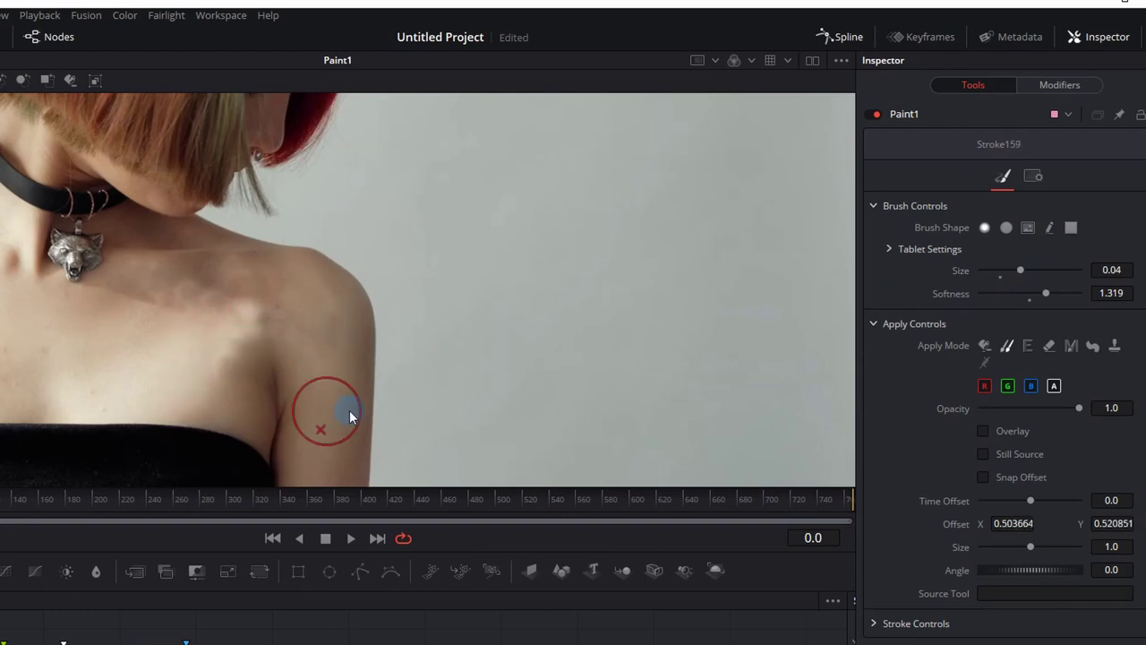
{"action": "left_click", "coordinate": [208, 285], "text": "alt"}
{"action": "left_click", "coordinate": [219, 296]}
{"action": "left_click", "coordinate": [262, 323]}
{"action": "left_click", "coordinate": [266, 309]}
{"action": "left_click", "coordinate": [189, 355]}
Set the brush size to 0.02 and softness to 1.519, and clone skin over the uneven shading above the armpit.
{"action": "left_click_drag", "start_coordinate": [1021, 270], "coordinate": [1000, 270]}
{"action": "left_click_drag", "start_coordinate": [1045, 292], "coordinate": [1054, 293]}
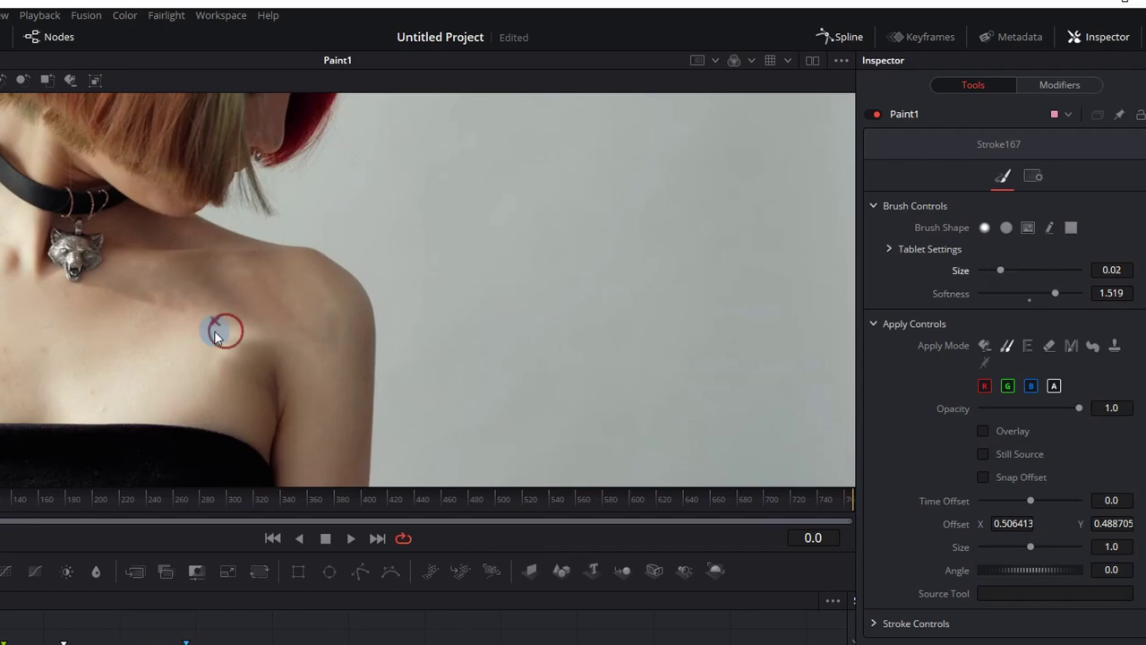
{"action": "left_click", "coordinate": [155, 283], "text": "alt"}
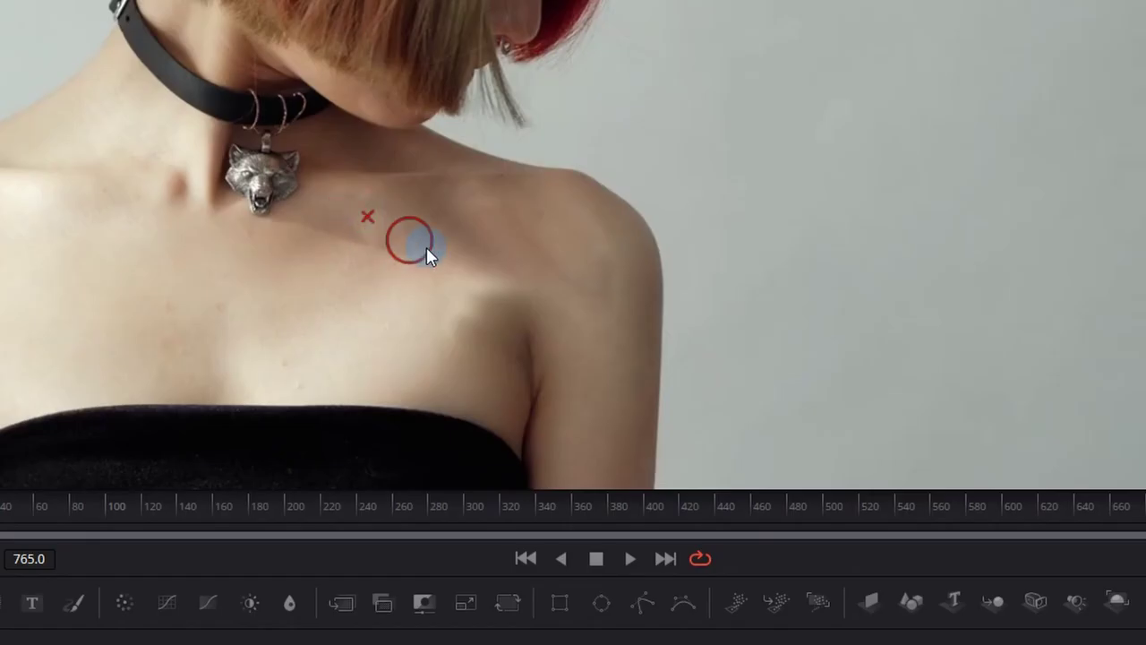
{"action": "left_click", "coordinate": [419, 336], "text": "alt"}
{"action": "left_click", "coordinate": [463, 329]}
{"action": "left_click", "coordinate": [445, 357], "text": "alt"}
{"action": "left_click", "coordinate": [446, 328]}
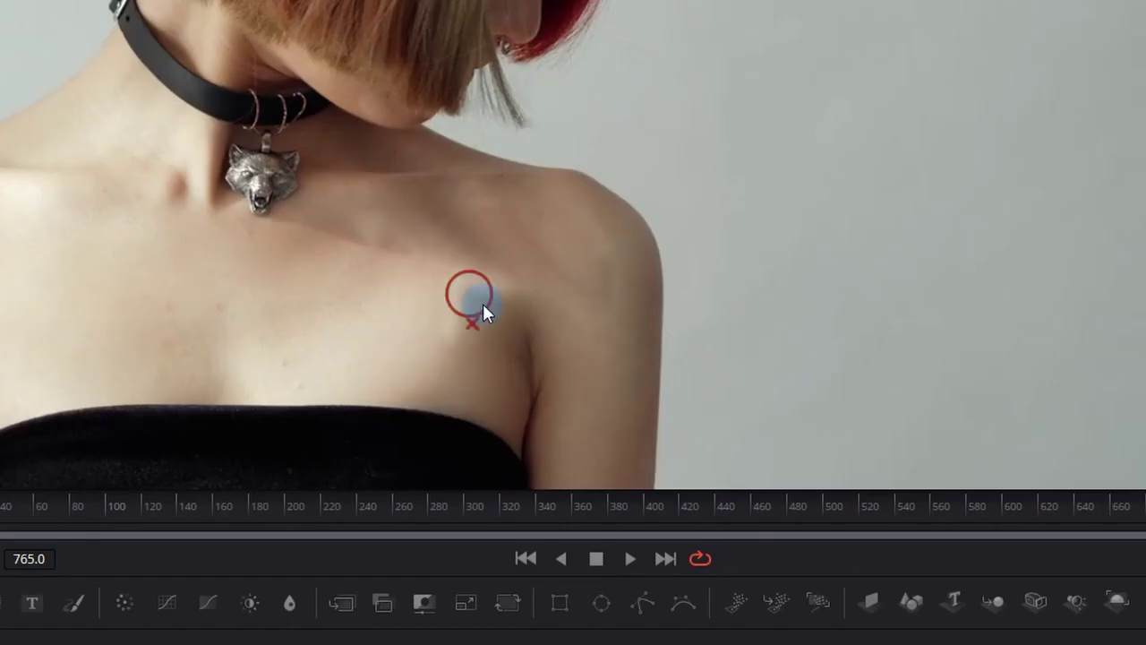
Resample nearby skin and clone it over the remaining uneven shading on the chest and shoulder above the armpit.
{"action": "left_click", "coordinate": [471, 254], "text": "alt"}
{"action": "left_click_drag", "start_coordinate": [807, 266], "coordinate": [1041, 309]}
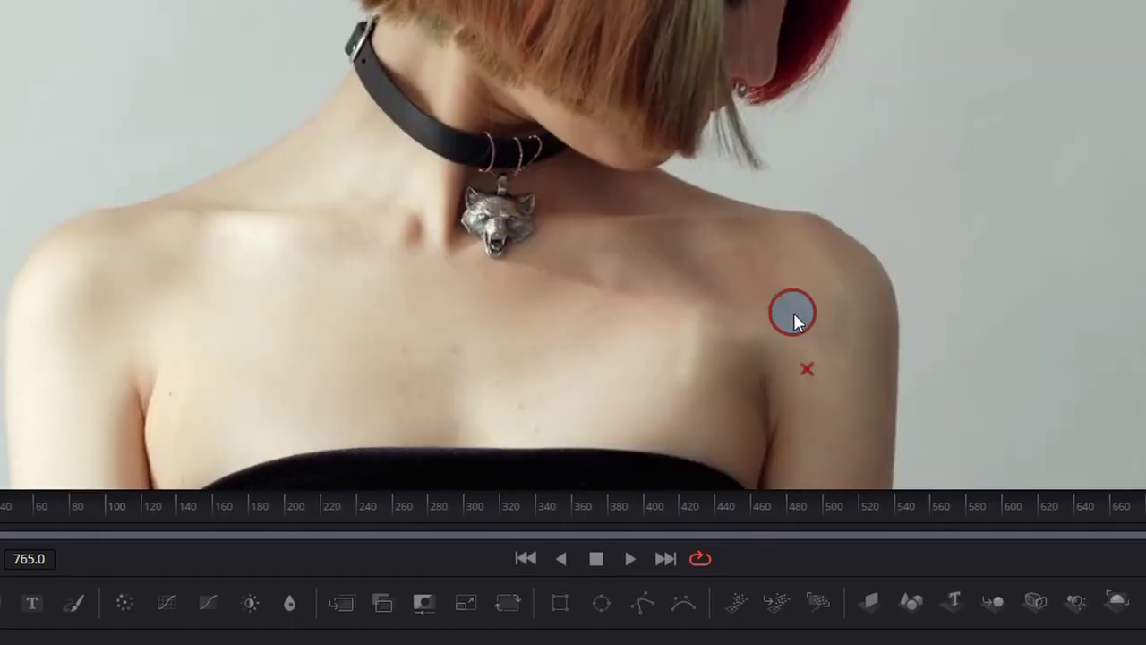
{"action": "mouse_move", "coordinate": [1066, 401]}
{"action": "left_mouse_down"}
{"action": "mouse_move", "coordinate": [591, 310]}
{"action": "mouse_move", "coordinate": [675, 333]}
{"action": "mouse_move", "coordinate": [591, 307]}
{"action": "mouse_move", "coordinate": [669, 352]}
{"action": "mouse_move", "coordinate": [549, 257]}
{"action": "left_mouse_up"}
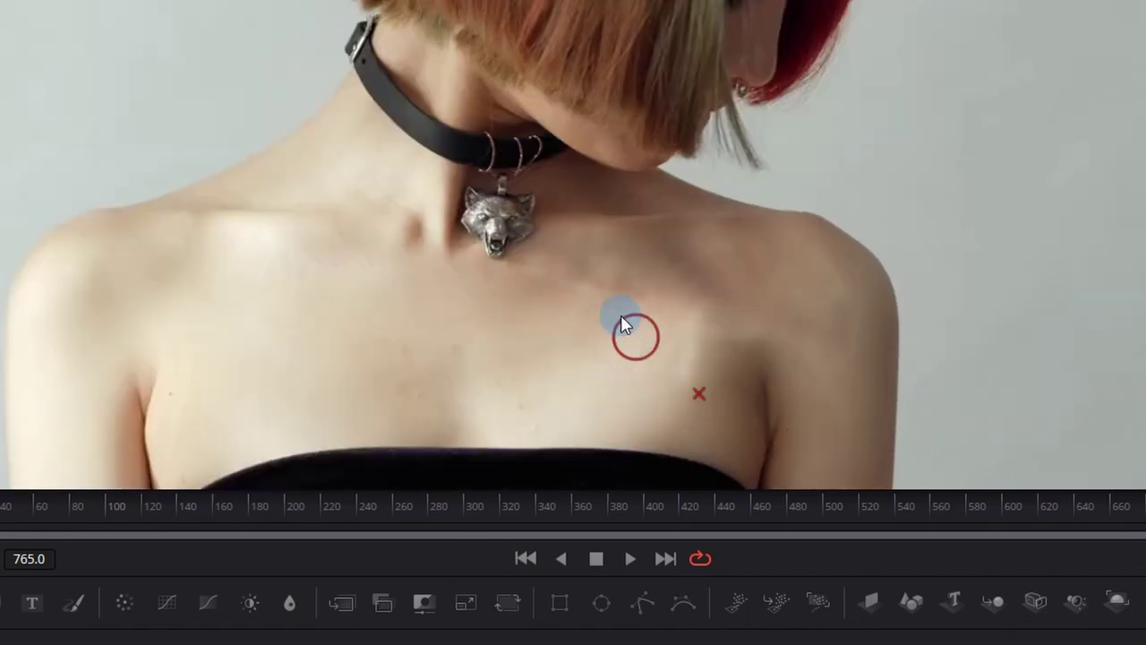
{"action": "left_click", "coordinate": [565, 245], "text": "alt"}
{"action": "mouse_move", "coordinate": [544, 255]}
{"action": "left_mouse_down"}
{"action": "mouse_move", "coordinate": [618, 260]}
{"action": "mouse_move", "coordinate": [633, 300]}
{"action": "mouse_move", "coordinate": [555, 263]}
{"action": "left_mouse_up"}
{"action": "left_click", "coordinate": [967, 404]}
{"action": "left_click", "coordinate": [936, 322]}
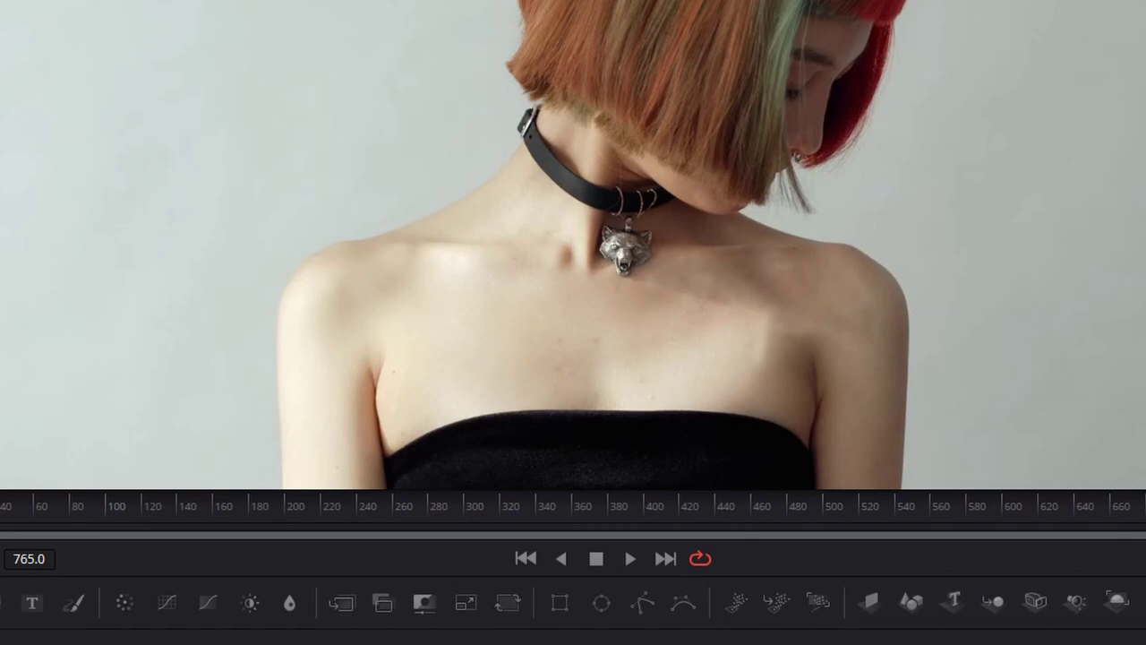
{"action": "left_click", "coordinate": [1070, 404]}
{"action": "left_click", "coordinate": [1061, 323]}
Copy the PlanarTracker1 node and paste the duplicate directly after Paint1.
{"action": "left_click", "coordinate": [475, 401]}
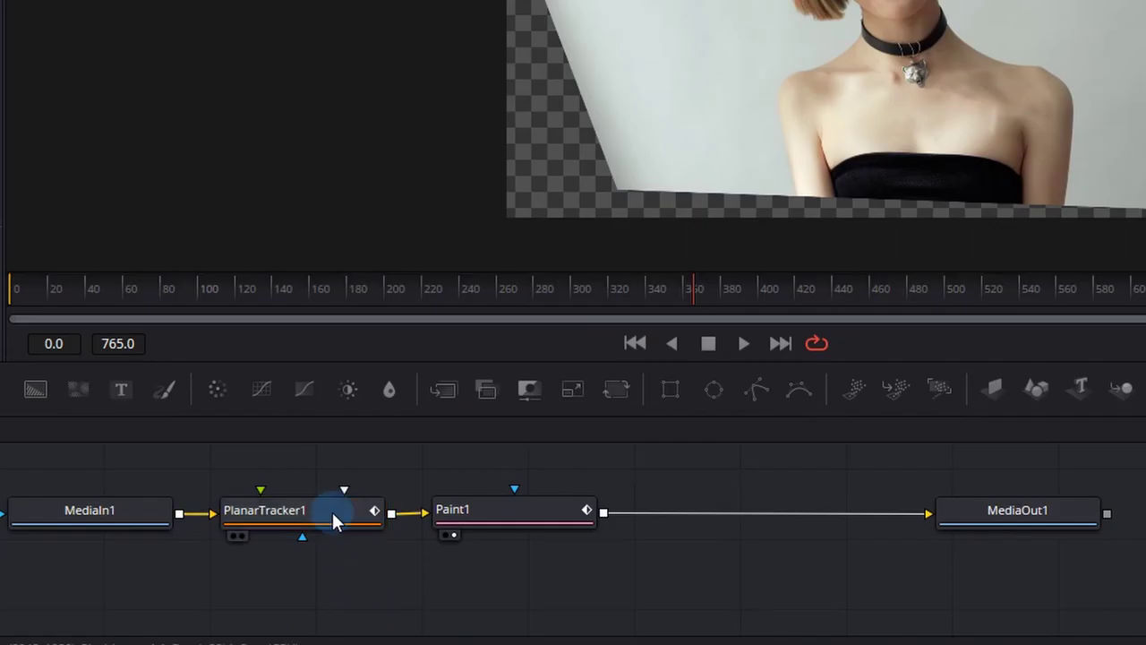
{"action": "key", "text": "ctrl+c"}
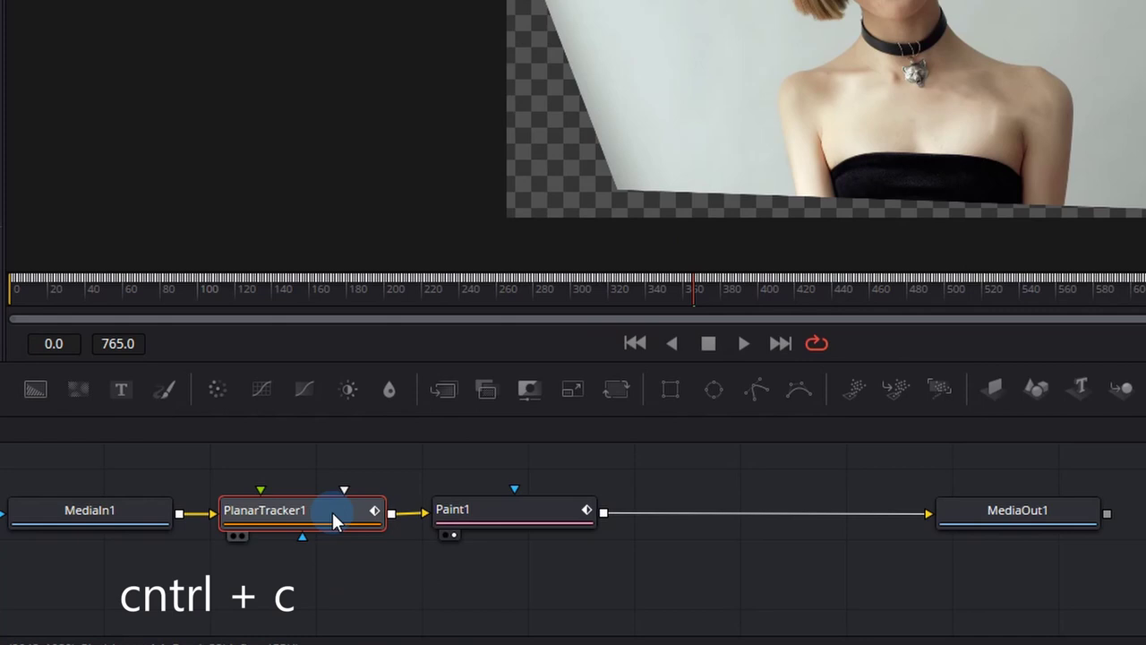
{"action": "left_click", "coordinate": [540, 512]}
{"action": "key", "text": "ctrl+v"}
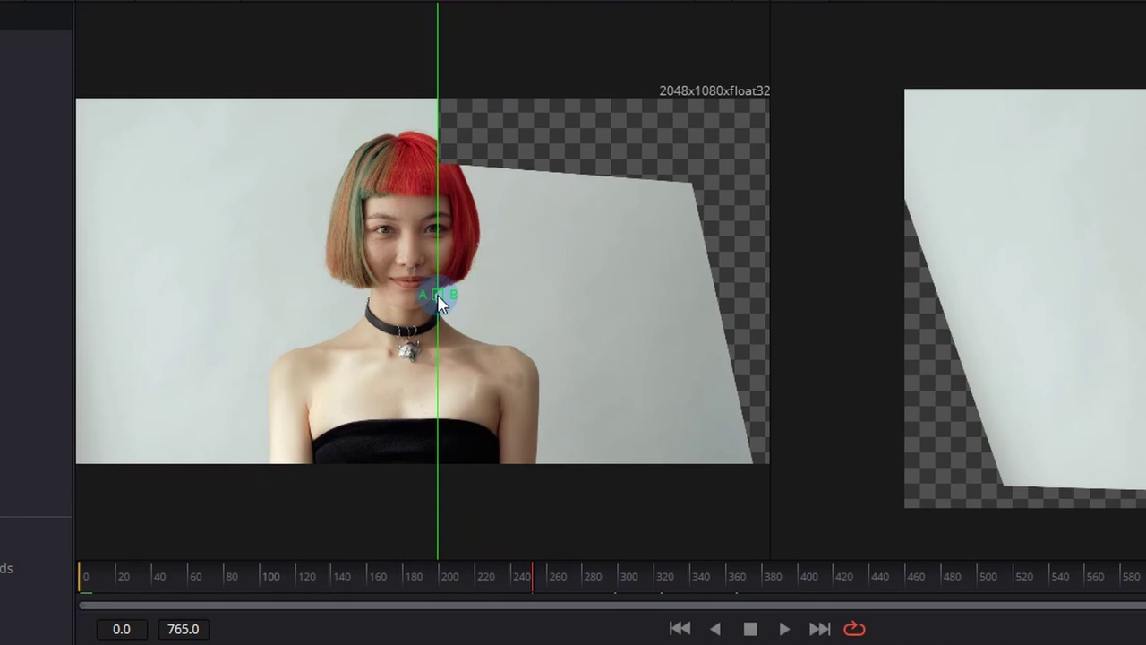
Compare the original clip with the retouched result by moving and rotating the viewer's split wipe across the shoulder.
{"action": "left_click_drag", "start_coordinate": [439, 295], "coordinate": [503, 341]}
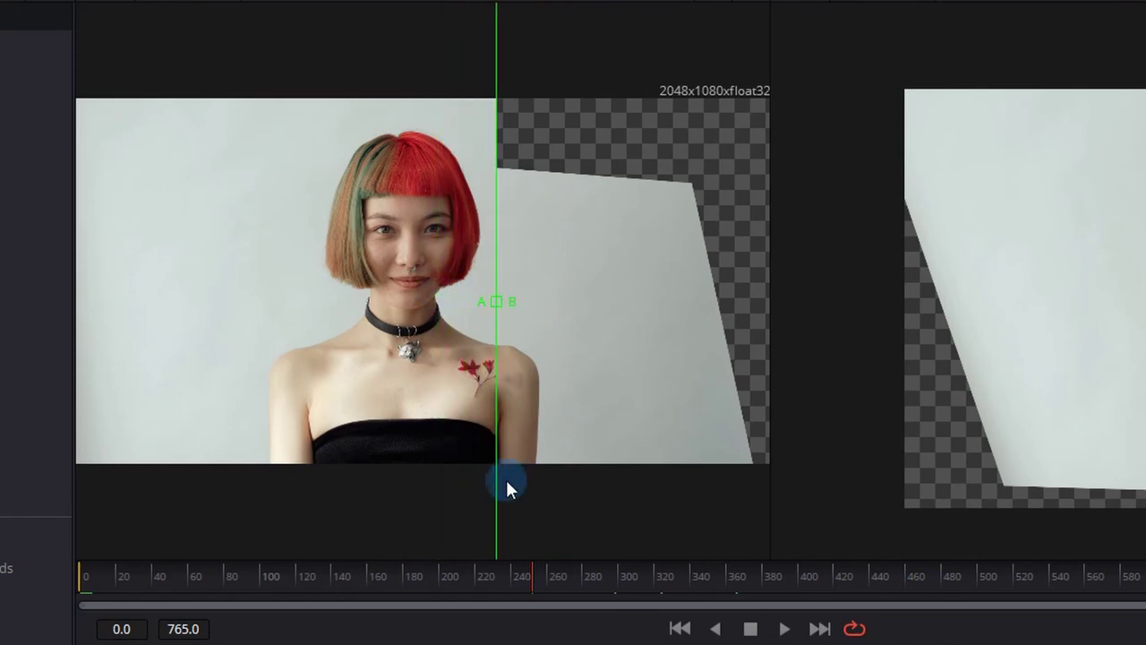
{"action": "left_click_drag", "start_coordinate": [513, 490], "coordinate": [601, 463]}
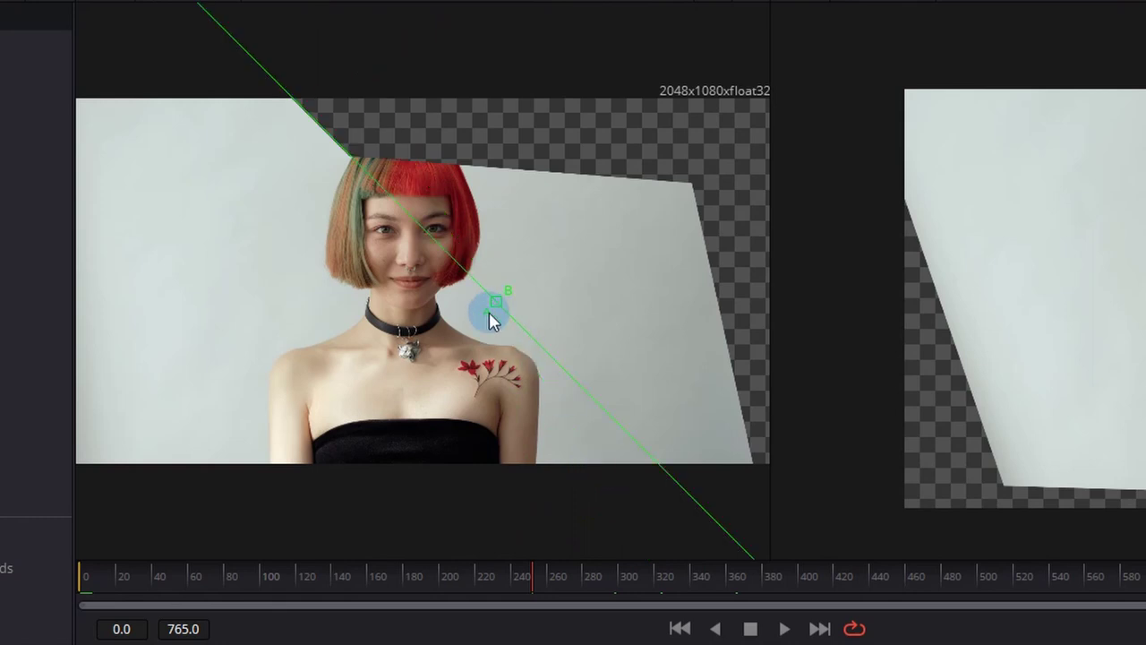
{"action": "left_click_drag", "start_coordinate": [489, 313], "coordinate": [436, 362]}
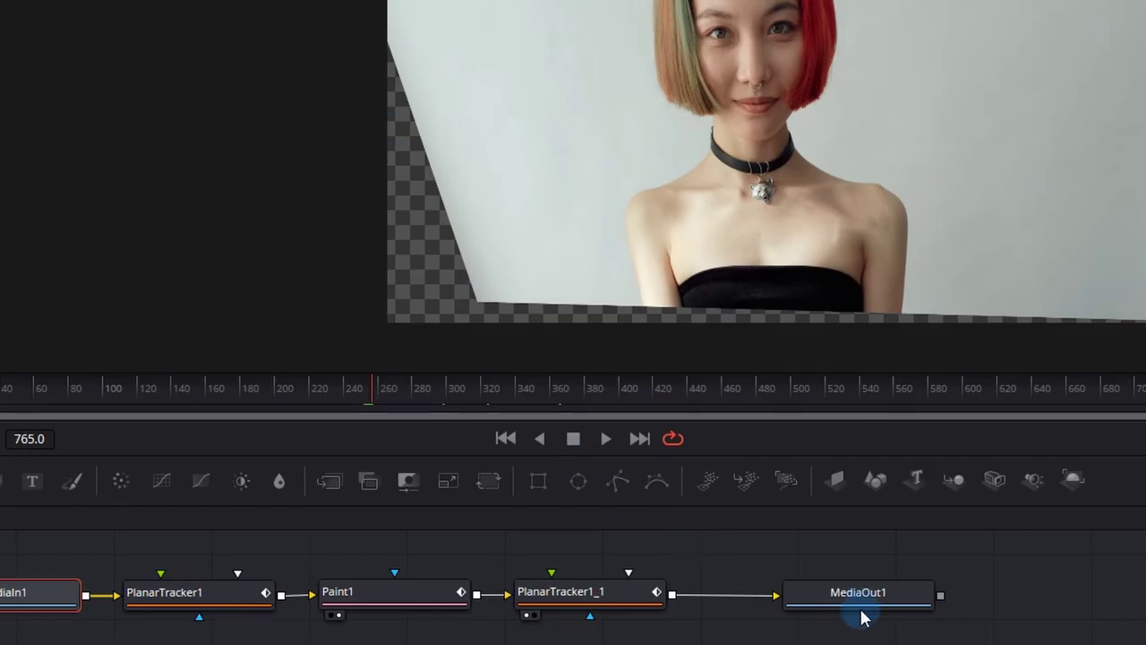
Make room before MediaOut1 and insert a Matte Control node after PlanarTracker1_1.
{"action": "left_click_drag", "start_coordinate": [908, 604], "coordinate": [1039, 599]}
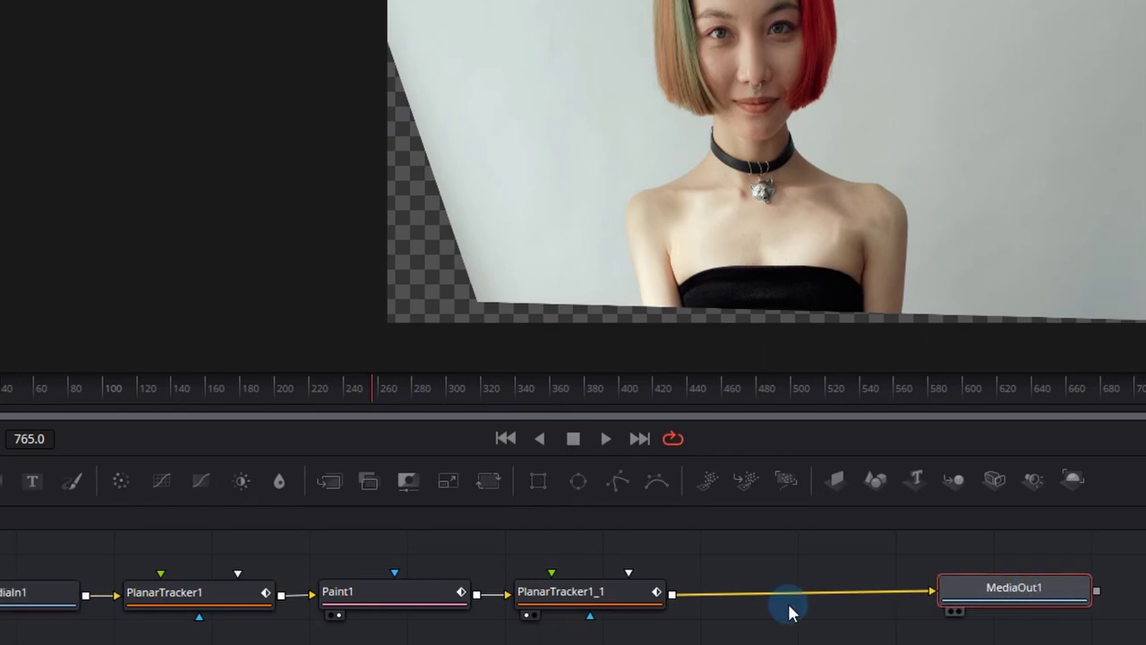
{"action": "left_click", "coordinate": [607, 608]}
{"action": "key", "text": "shift+space"}
{"action": "type", "text": "matte"}
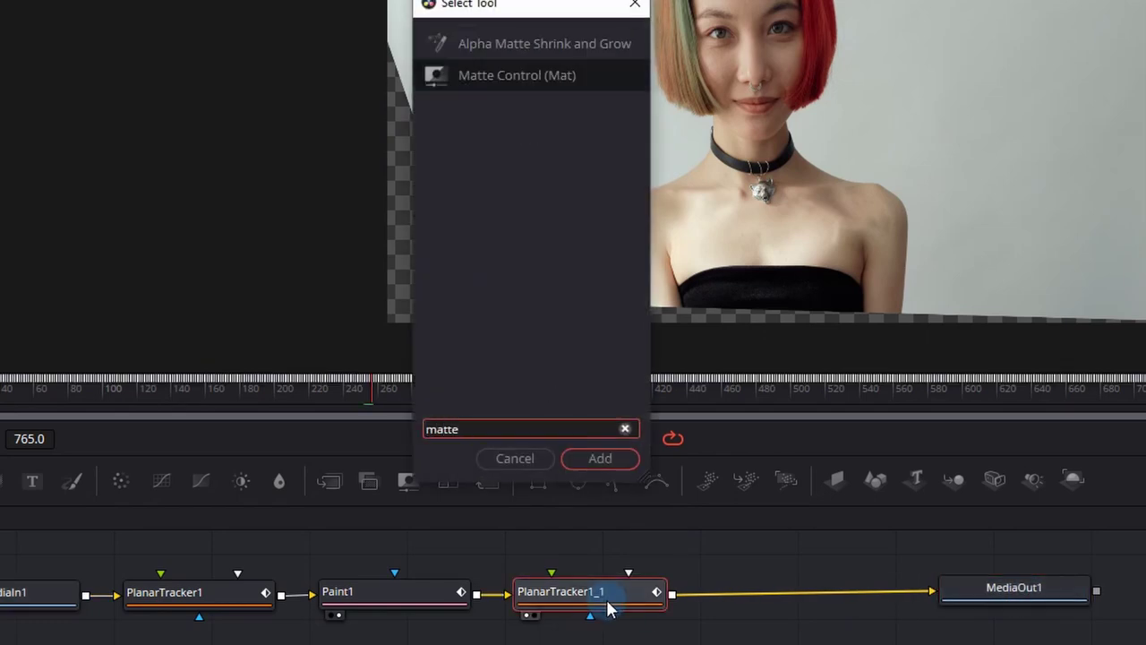
{"action": "left_click", "coordinate": [627, 460]}
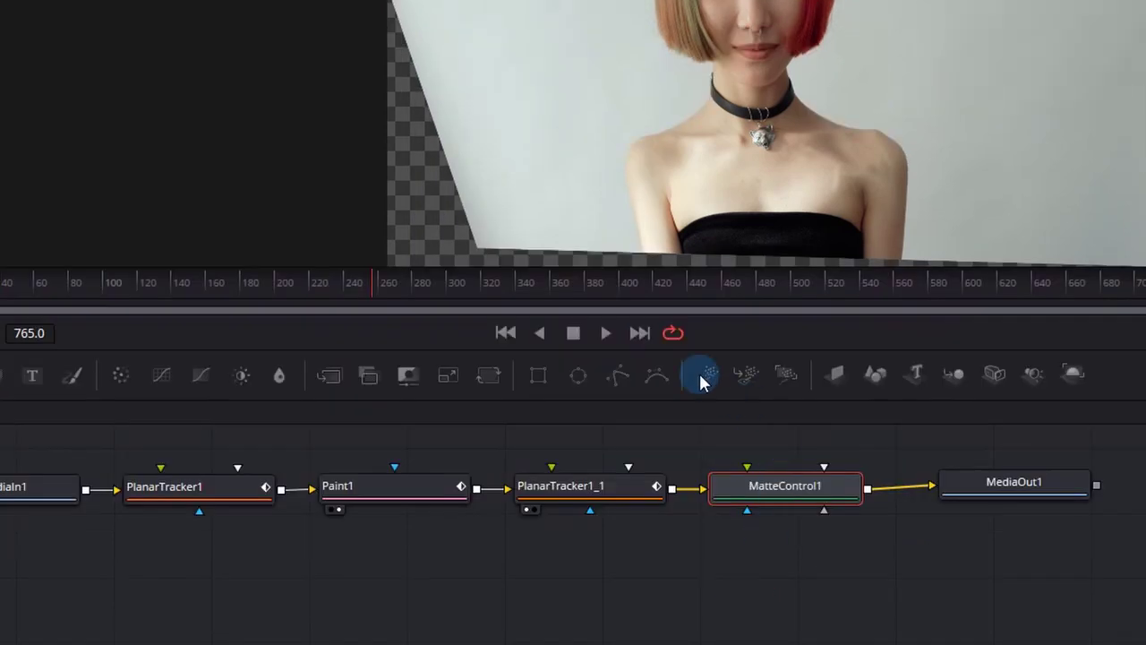
Add a Polygon mask node and connect it to MatteControl1 as its garbage matte.
{"action": "left_click_drag", "start_coordinate": [618, 375], "coordinate": [742, 614]}
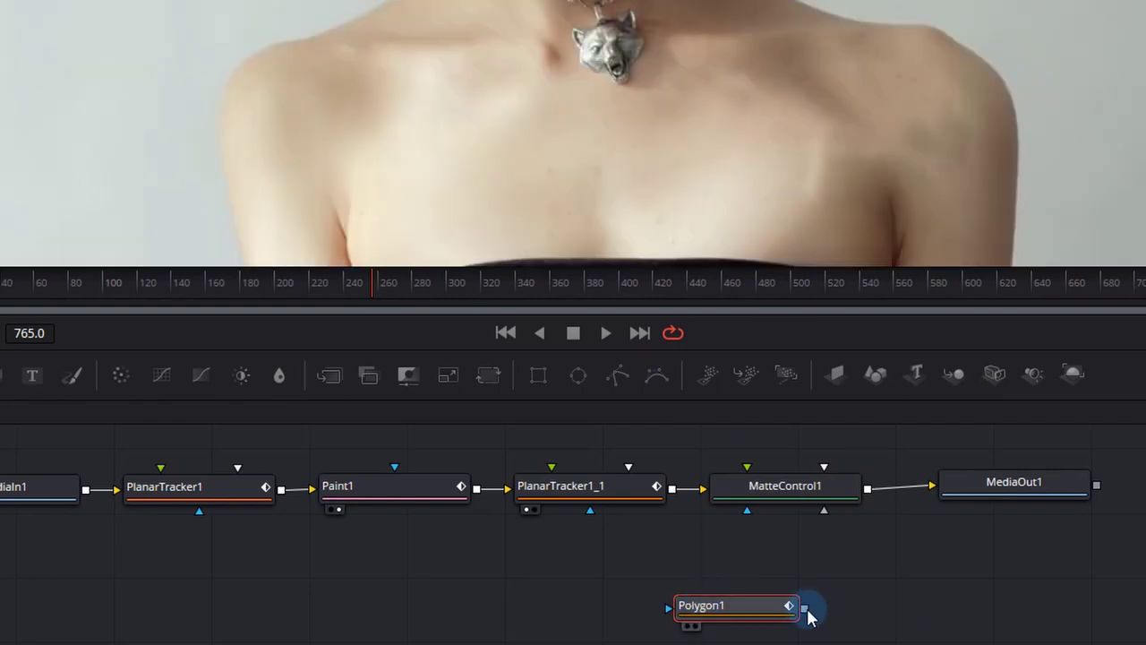
{"action": "left_click_drag", "start_coordinate": [805, 611], "coordinate": [806, 491]}
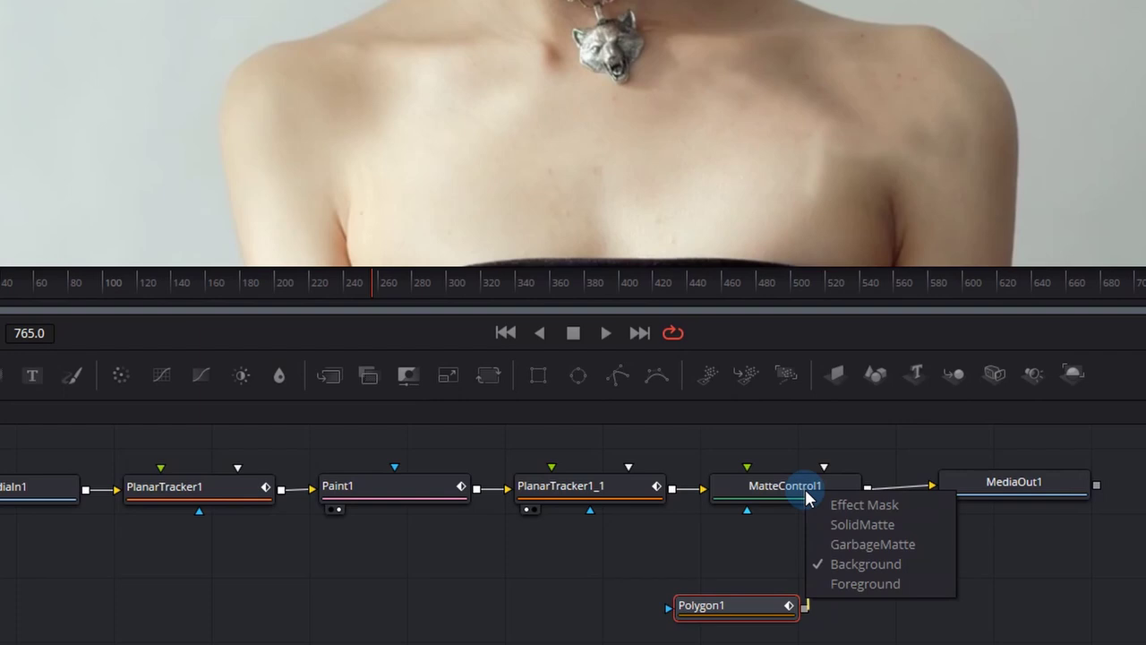
{"action": "left_click", "coordinate": [864, 543]}
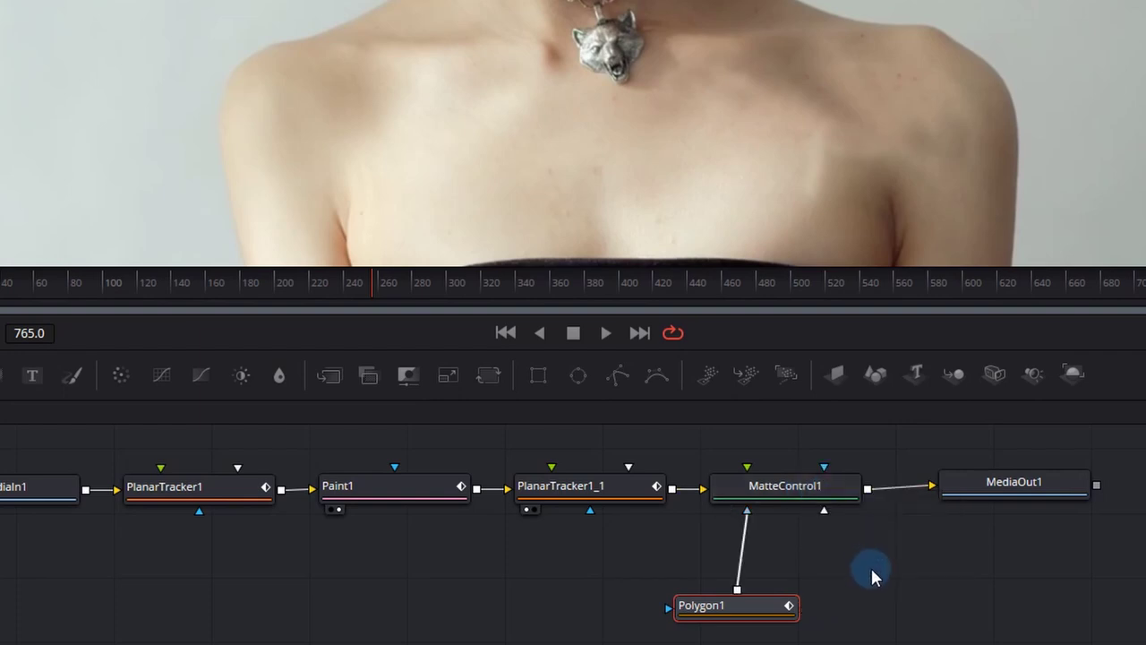
Draw a closed polygon mask around the retouched skin area from the collarbone to the shoulder and upper chest.
{"action": "left_click", "coordinate": [701, 96]}
{"action": "left_click", "coordinate": [780, 49]}
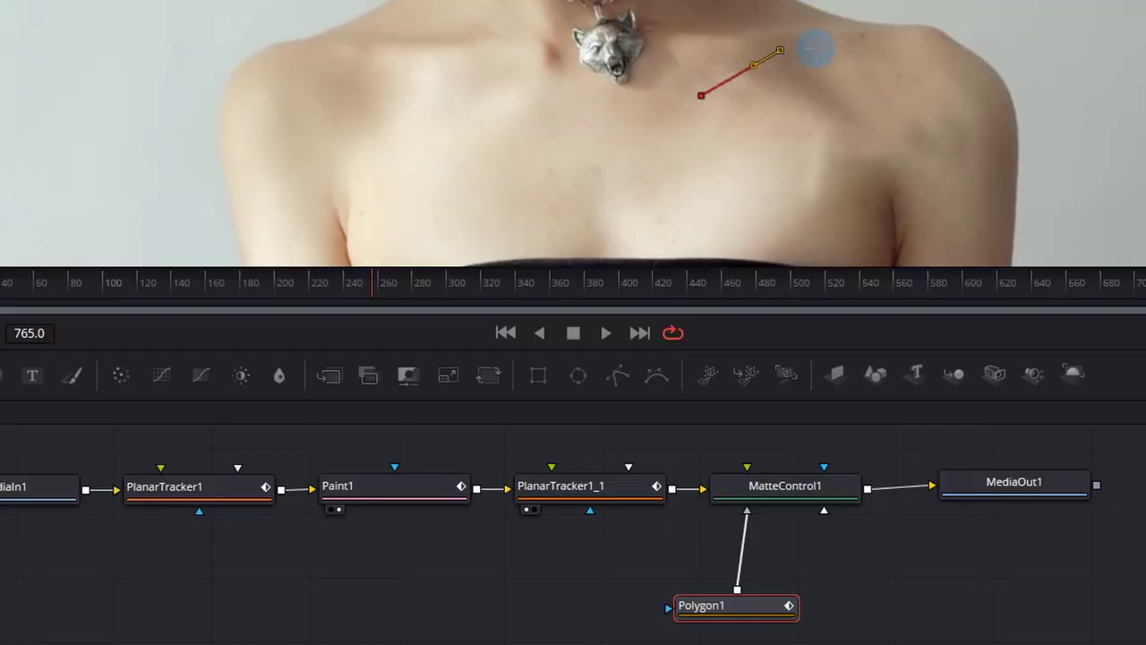
{"action": "left_click", "coordinate": [864, 43]}
{"action": "left_click", "coordinate": [936, 44]}
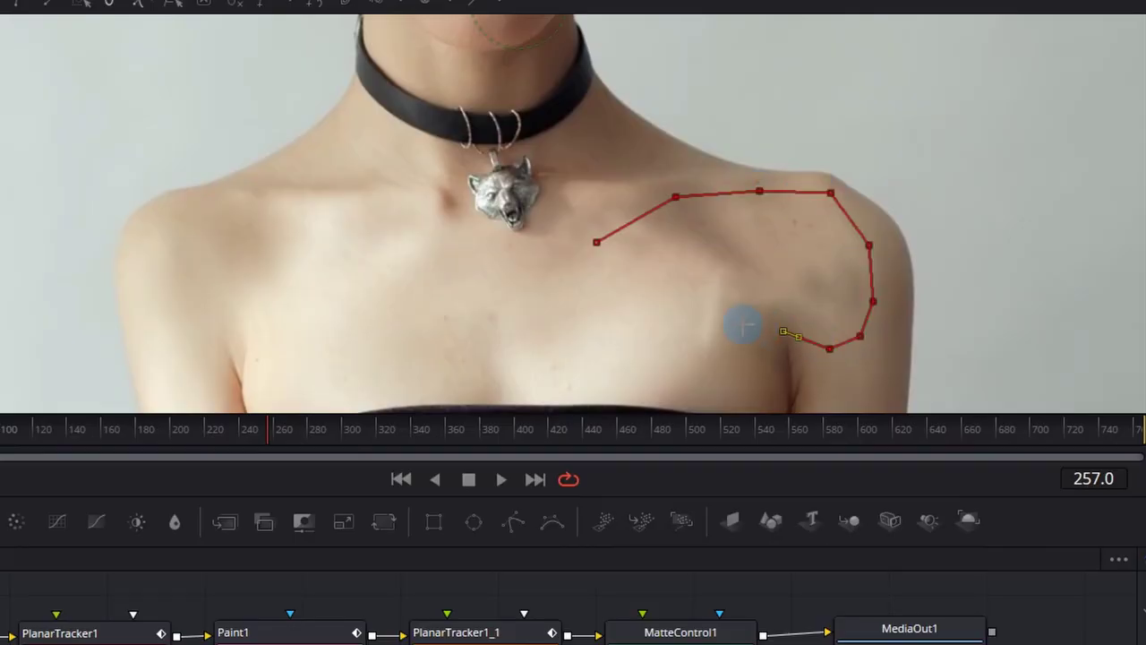
{"action": "left_click", "coordinate": [704, 371]}
{"action": "left_click", "coordinate": [682, 354]}
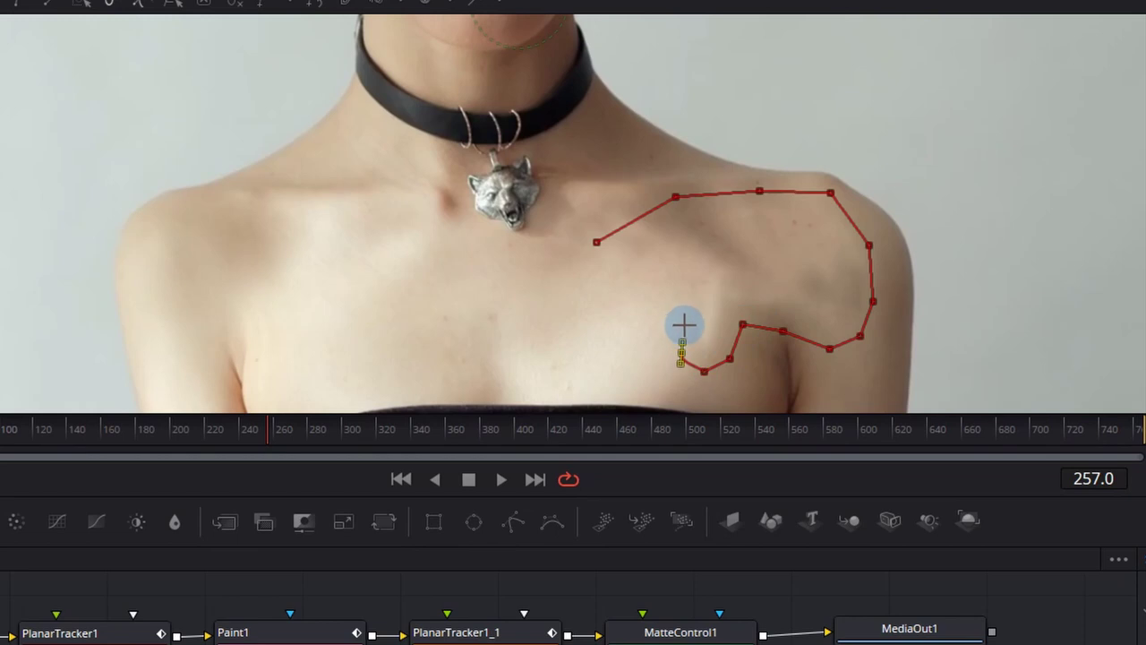
{"action": "left_click", "coordinate": [682, 317]}
{"action": "left_click", "coordinate": [676, 298]}
{"action": "left_click", "coordinate": [619, 267]}
{"action": "left_click", "coordinate": [598, 243]}
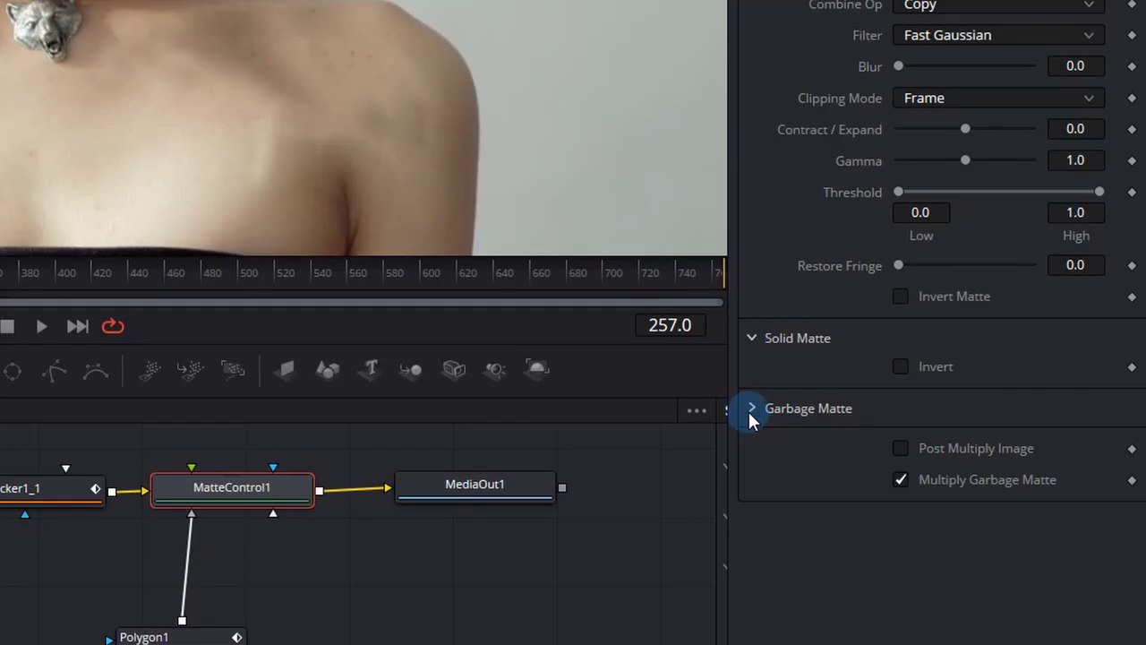
Invert MatteControl1's garbage matte and view the isolated skin patch.
{"action": "left_click", "coordinate": [911, 417]}
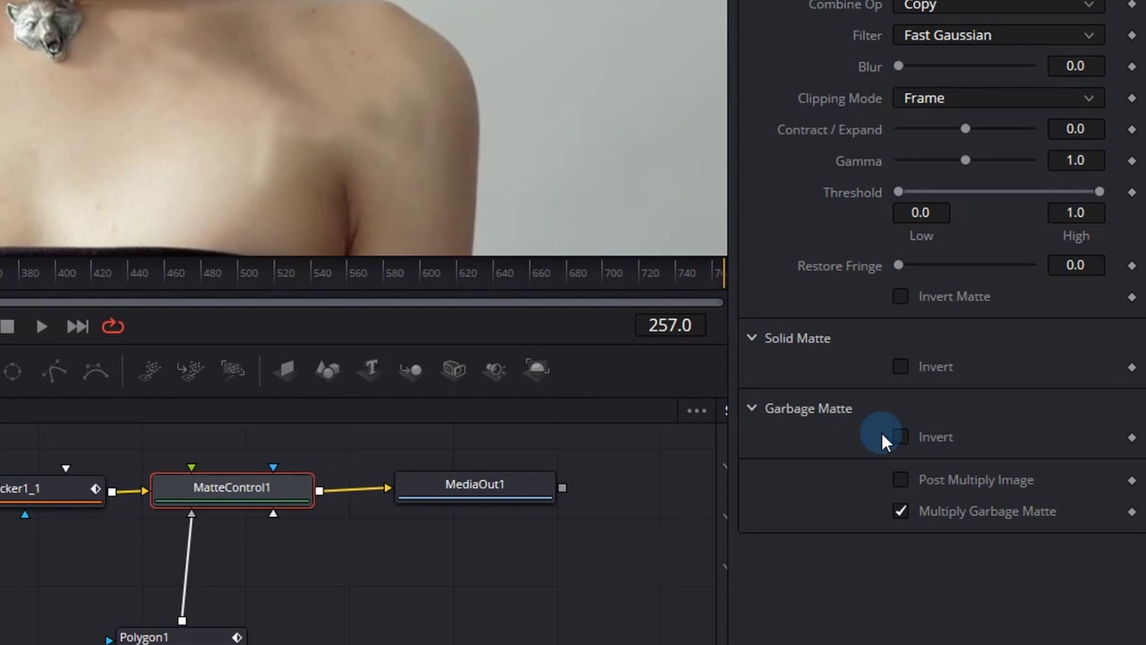
{"action": "left_click", "coordinate": [748, 336]}
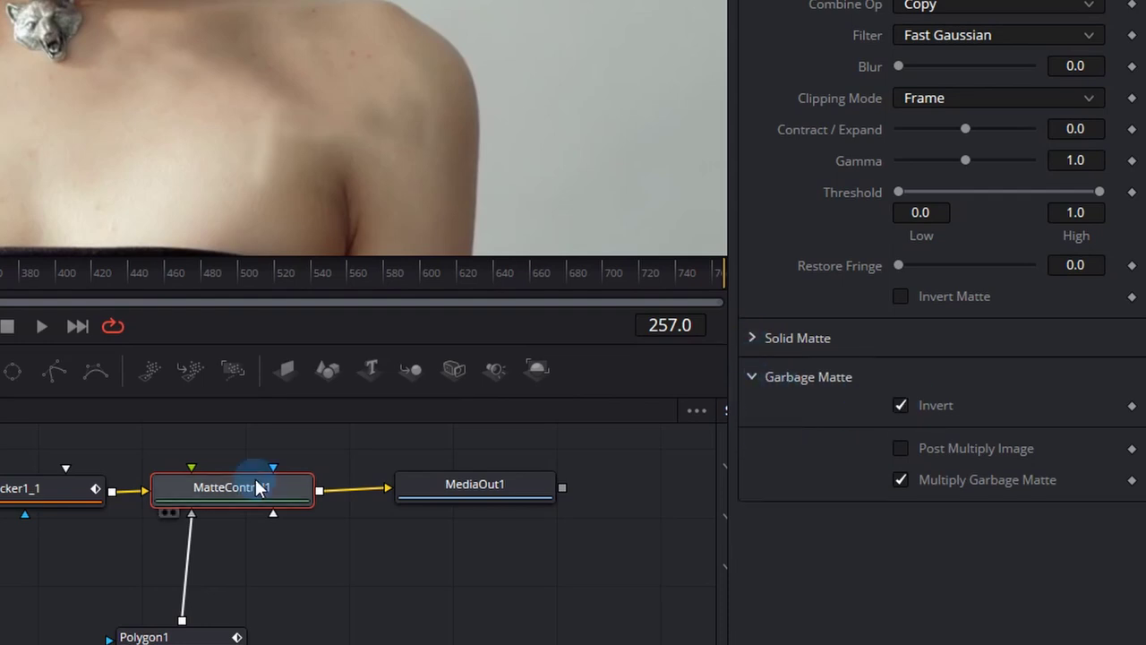
{"action": "key", "text": "1"}
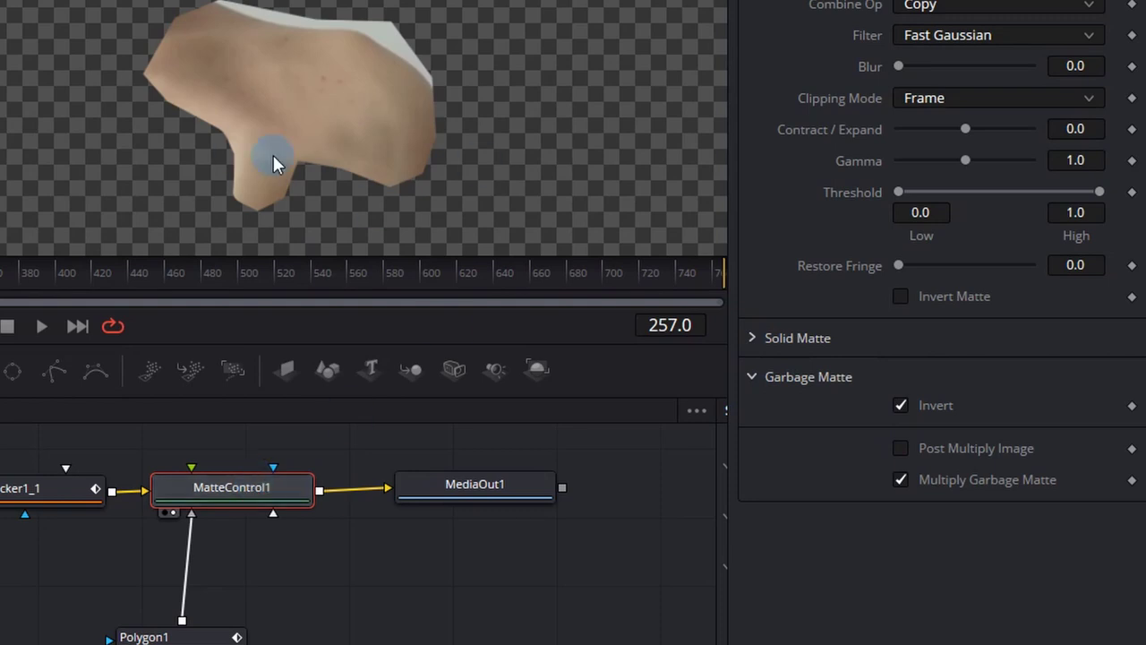
{"action": "left_click", "coordinate": [220, 212]}
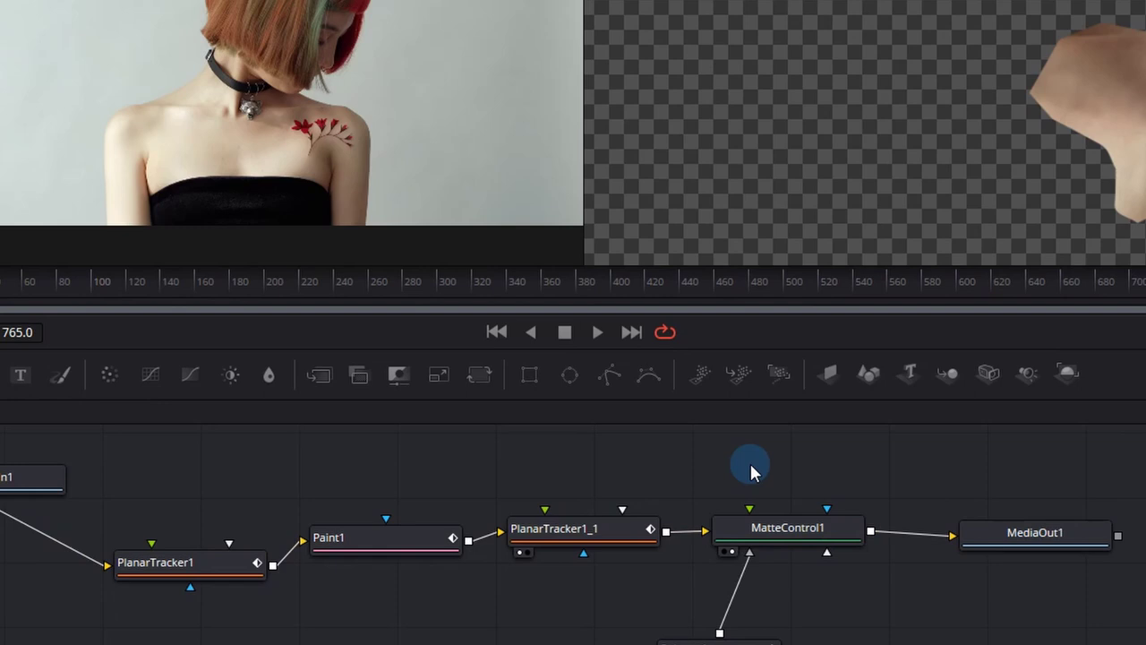
Add a Merge node feeding MediaOut1, with MatteControl1 as the foreground and MediaIn1 as the background.
{"action": "left_click", "coordinate": [310, 377]}
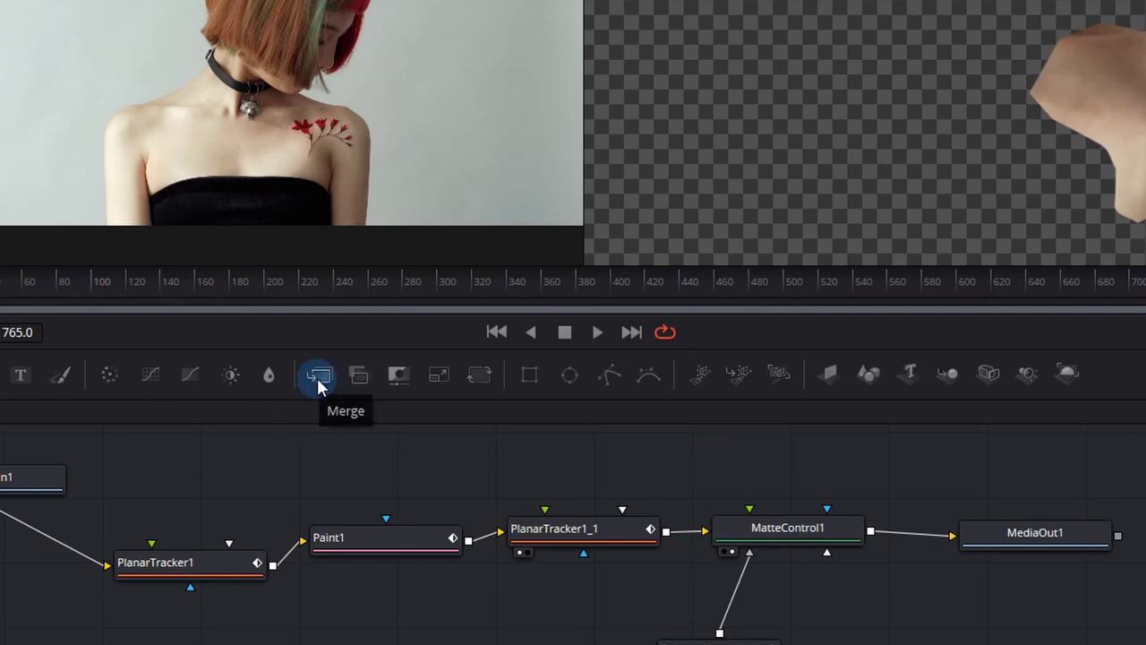
{"action": "left_click_drag", "start_coordinate": [317, 376], "coordinate": [775, 476]}
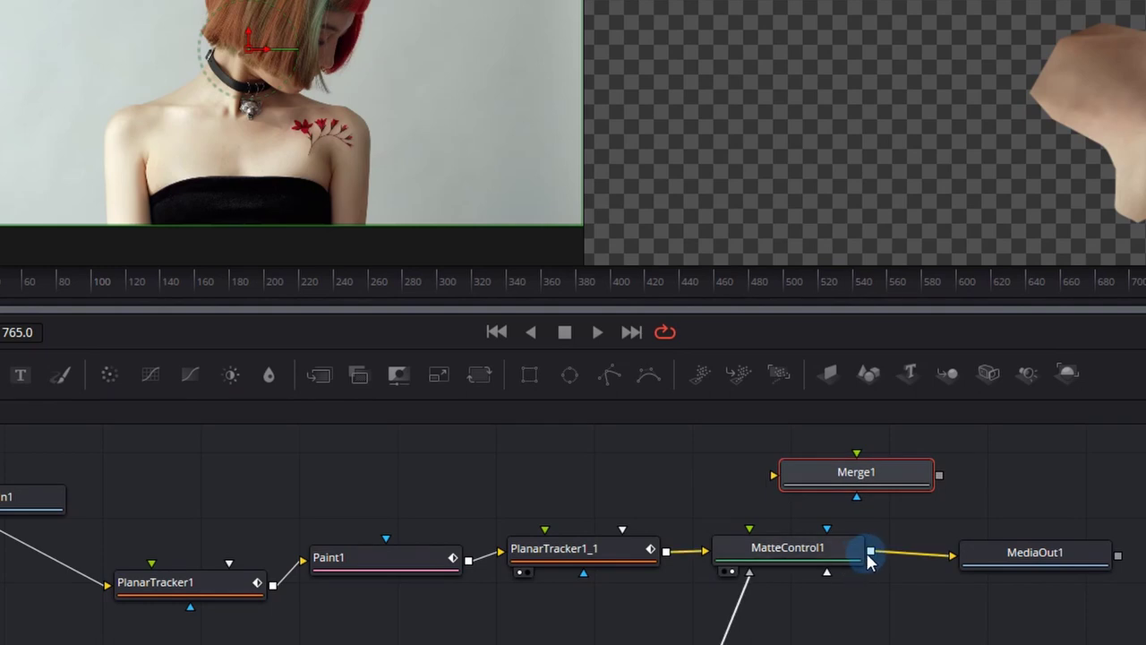
{"action": "left_click_drag", "start_coordinate": [870, 551], "coordinate": [922, 477]}
{"action": "left_click_drag", "start_coordinate": [1023, 549], "coordinate": [1124, 549]}
{"action": "left_click_drag", "start_coordinate": [981, 497], "coordinate": [1036, 552]}
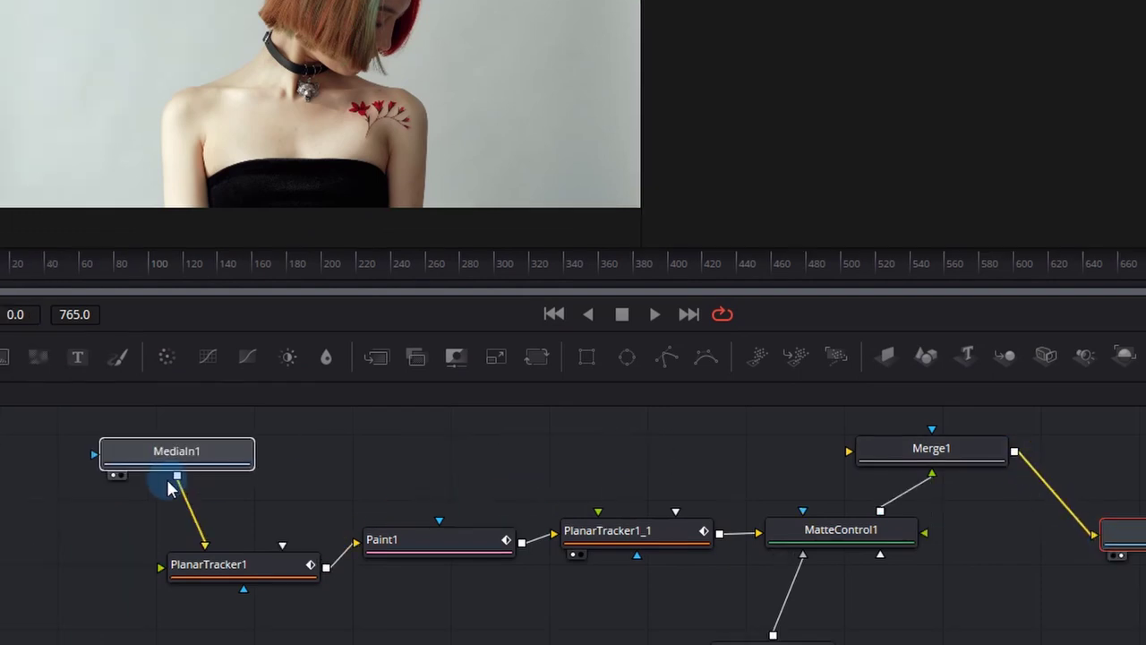
{"action": "left_click_drag", "start_coordinate": [171, 461], "coordinate": [849, 458]}
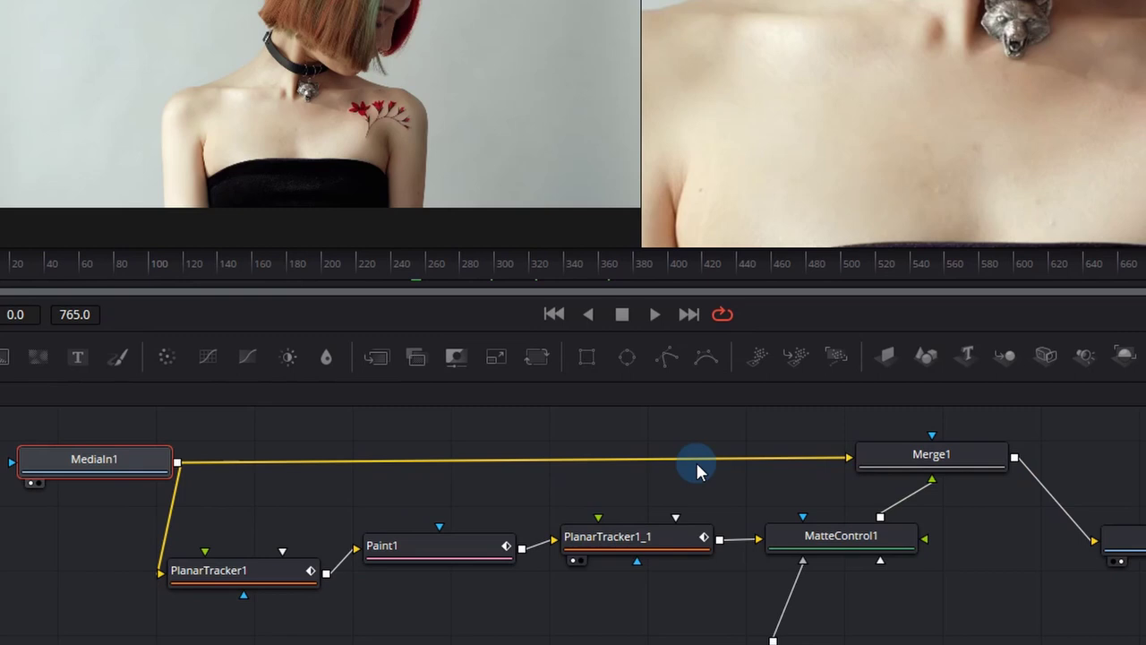
Play the merged result and check several frames along the timeline for how well the skin patch follows the shoulder.
{"action": "left_click_drag", "start_coordinate": [1041, 149], "coordinate": [829, 179]}
{"action": "scroll", "coordinate": [1046, 100], "scroll_direction": "down", "scroll_amount": 3}
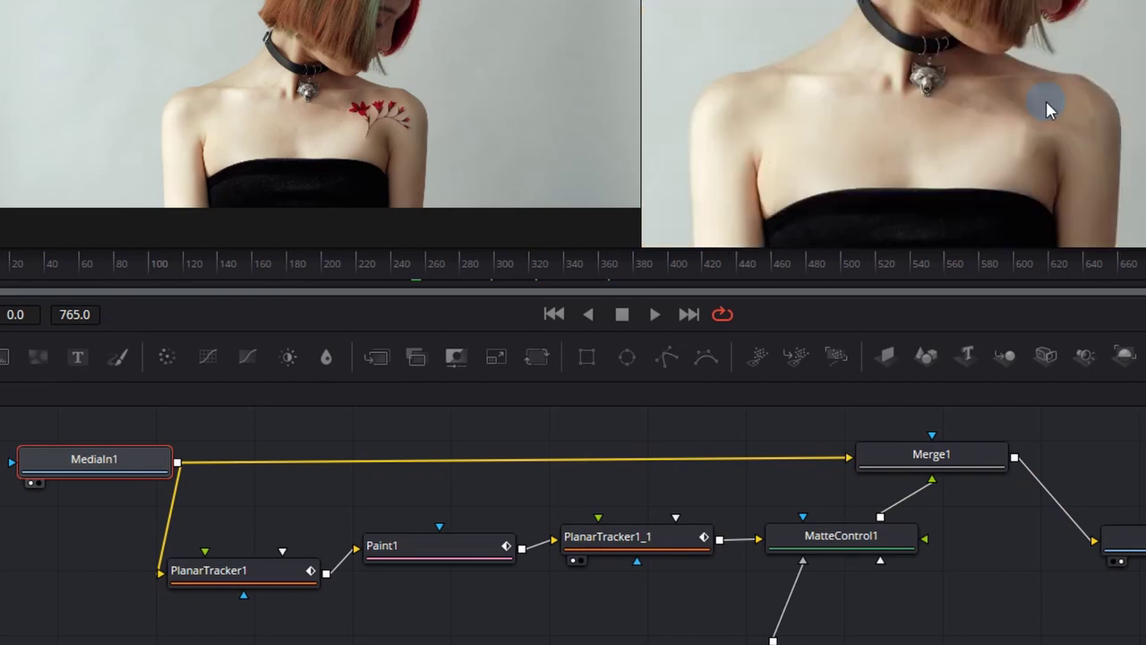
{"action": "key", "text": "space"}
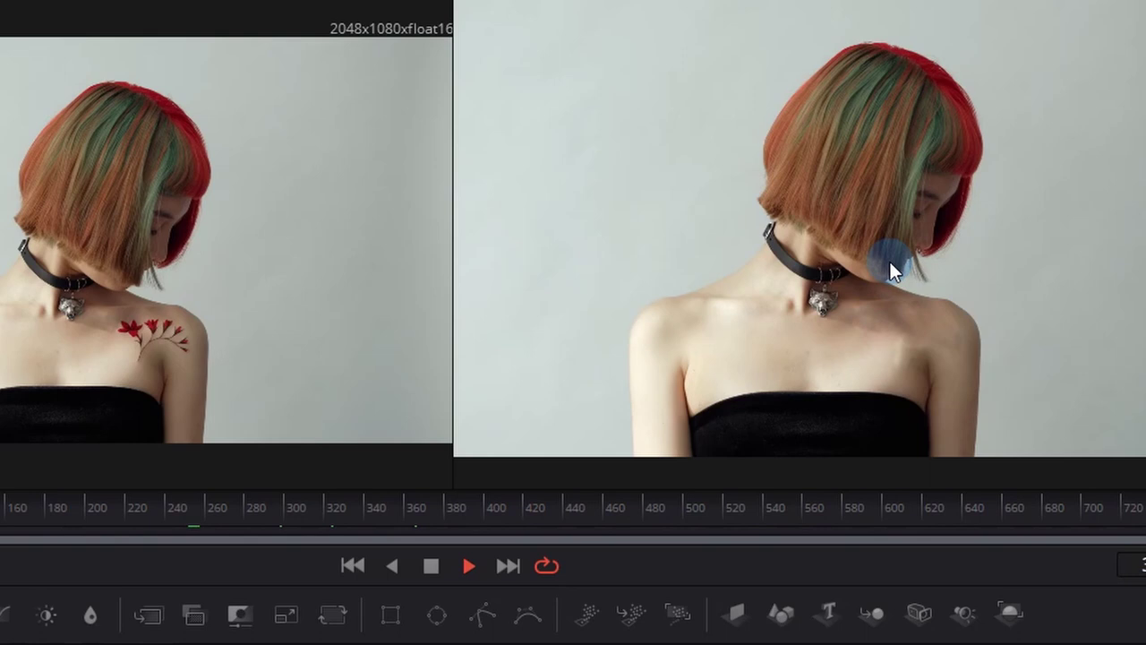
{"action": "left_click", "coordinate": [321, 508]}
{"action": "left_click", "coordinate": [407, 506]}
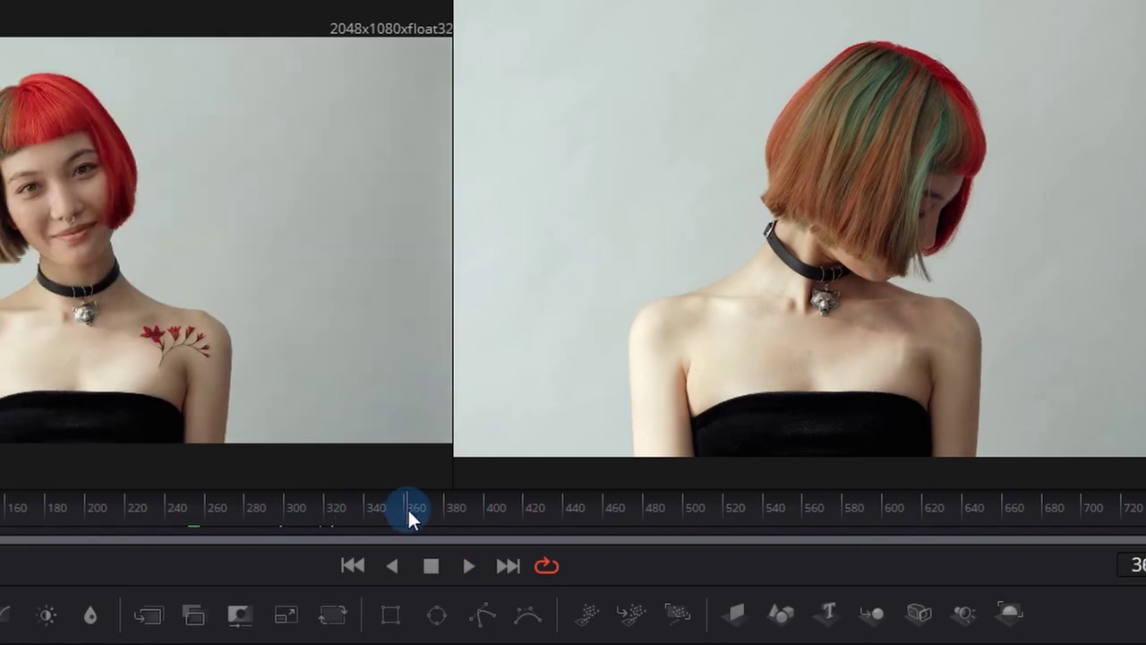
{"action": "left_click", "coordinate": [507, 504]}
{"action": "left_click", "coordinate": [576, 505]}
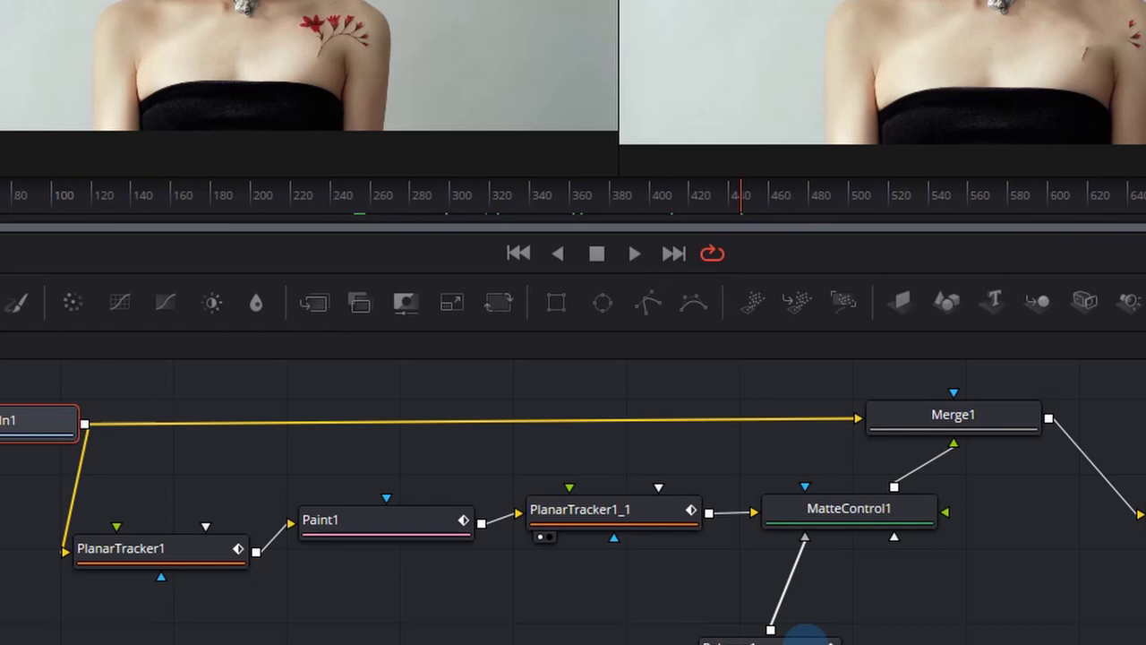
Switch PlanarTracker1's operation mode to Track and create a planar transform from its tracking data.
{"action": "scroll", "coordinate": [794, 627], "scroll_direction": "down", "scroll_amount": 2}
{"action": "left_click", "coordinate": [184, 501]}
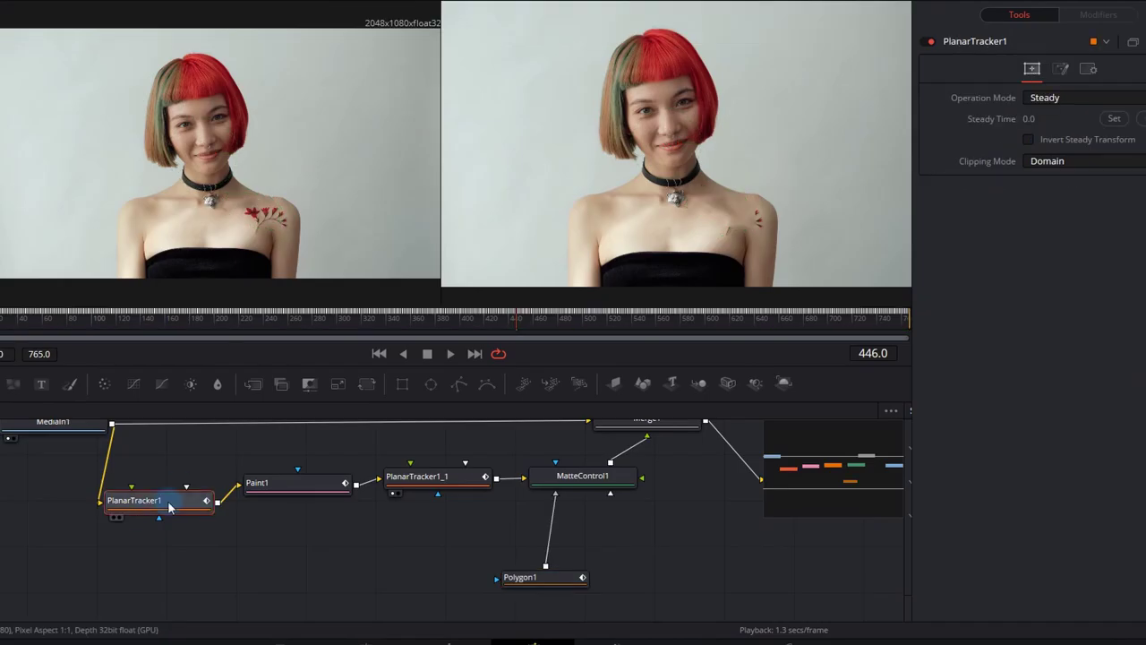
{"action": "left_click", "coordinate": [1079, 98]}
{"action": "left_click", "coordinate": [1083, 113]}
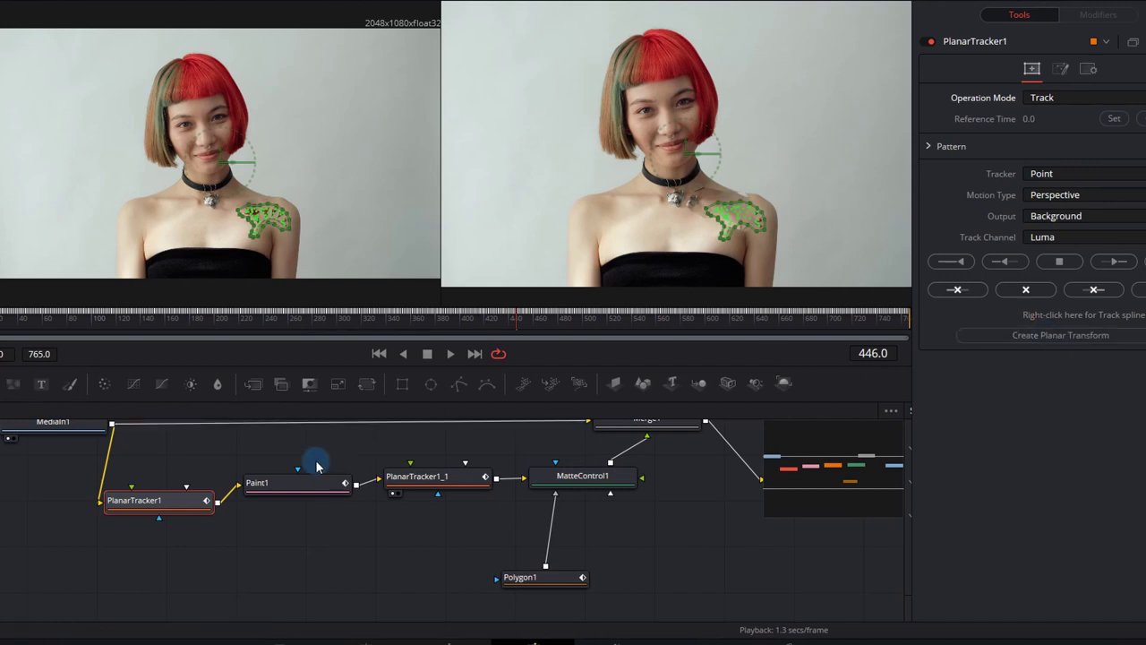
{"action": "left_click_drag", "start_coordinate": [314, 463], "coordinate": [273, 516]}
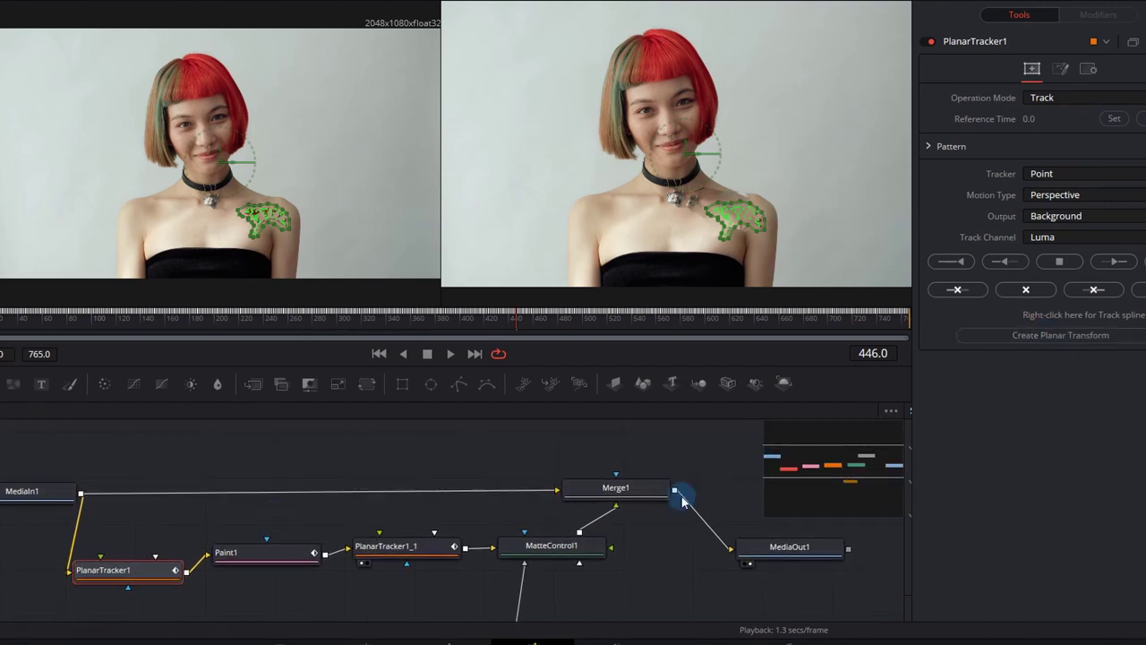
{"action": "left_click", "coordinate": [1056, 337]}
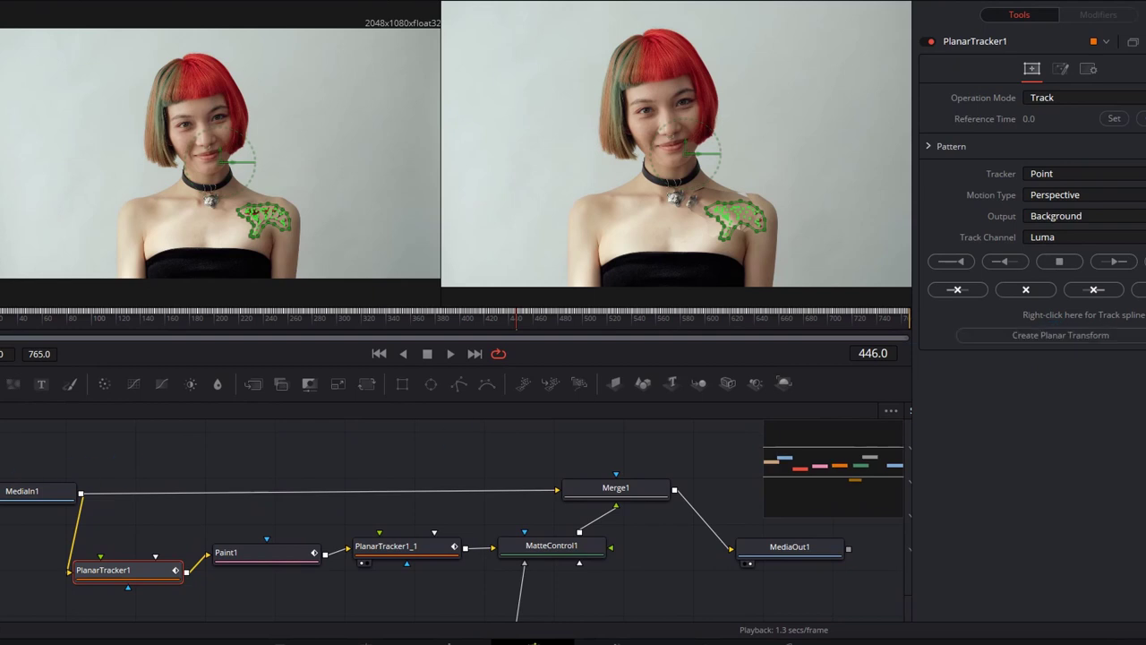
Insert the PlanarTransform1 node between Polygon1 and MatteControl1's garbage matte input, and check the mask at another frame.
{"action": "left_click", "coordinate": [192, 444]}
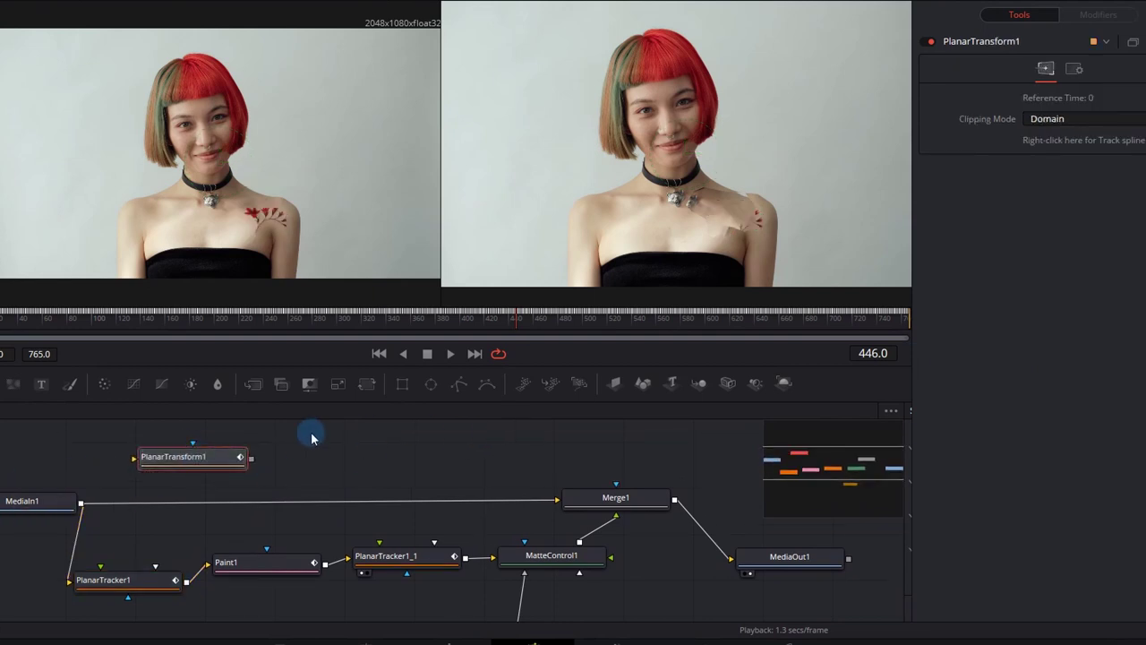
{"action": "left_click_drag", "start_coordinate": [220, 454], "coordinate": [435, 552]}
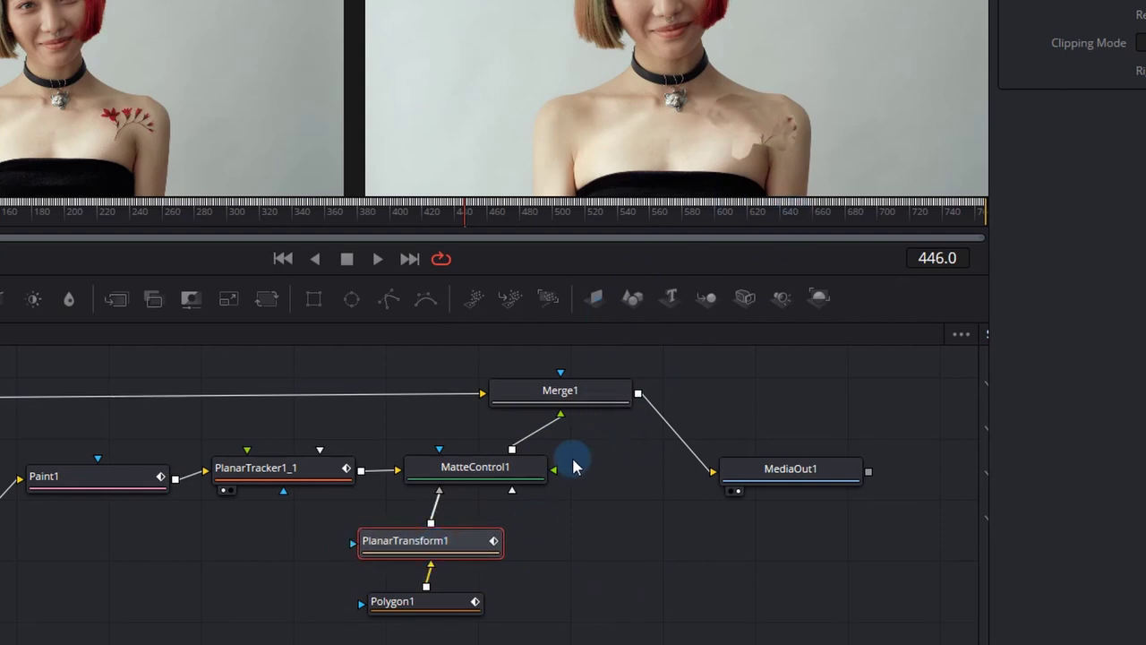
{"action": "left_click", "coordinate": [387, 215]}
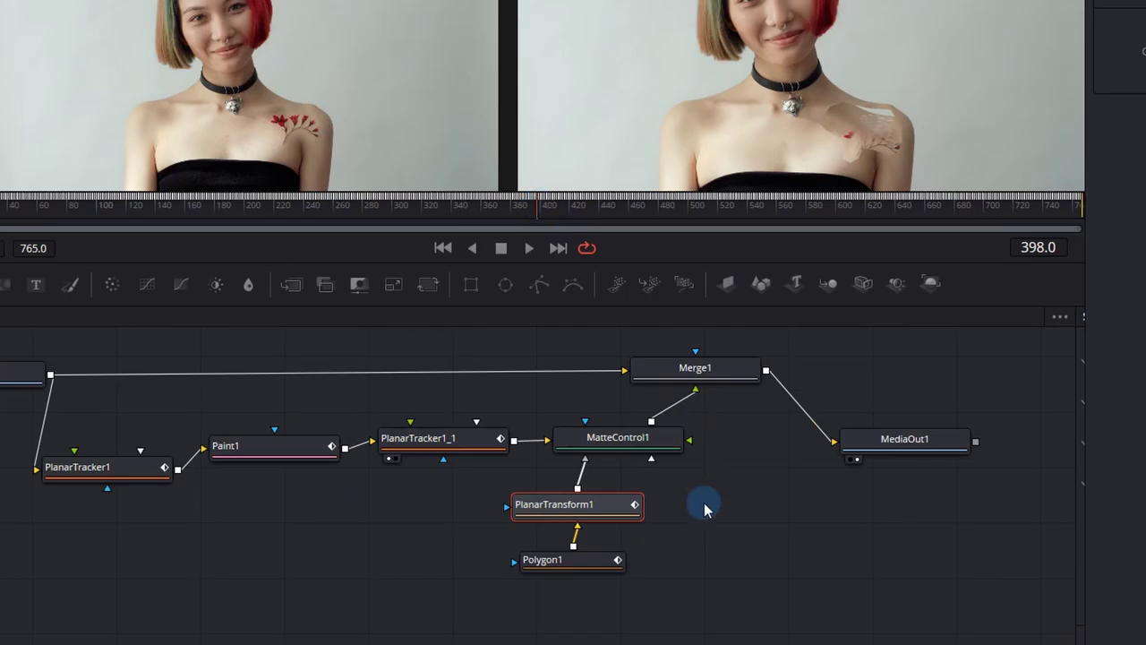
Set PlanarTracker1's operation mode back to Steady.
{"action": "left_click", "coordinate": [143, 463]}
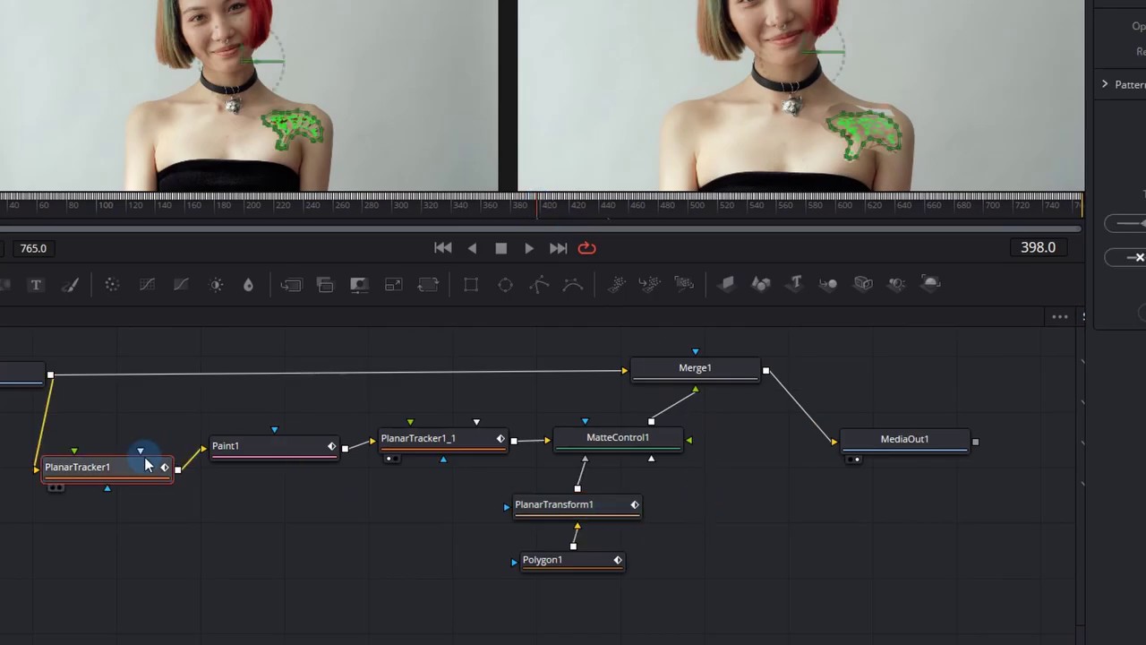
{"action": "left_click", "coordinate": [1018, 148]}
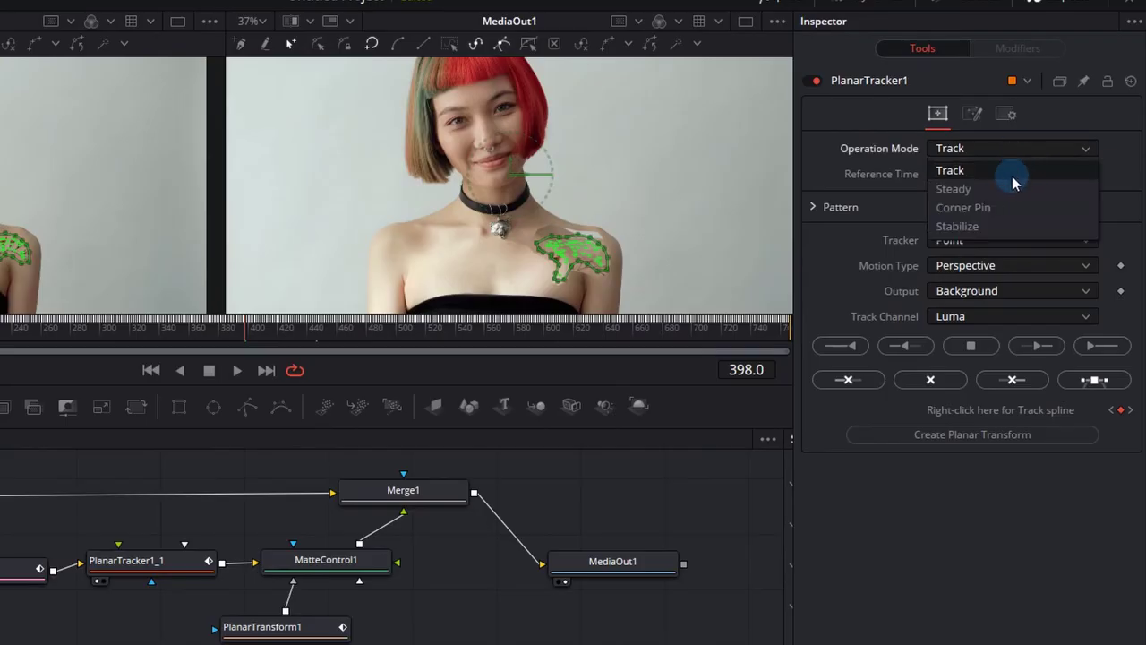
{"action": "left_click", "coordinate": [997, 192]}
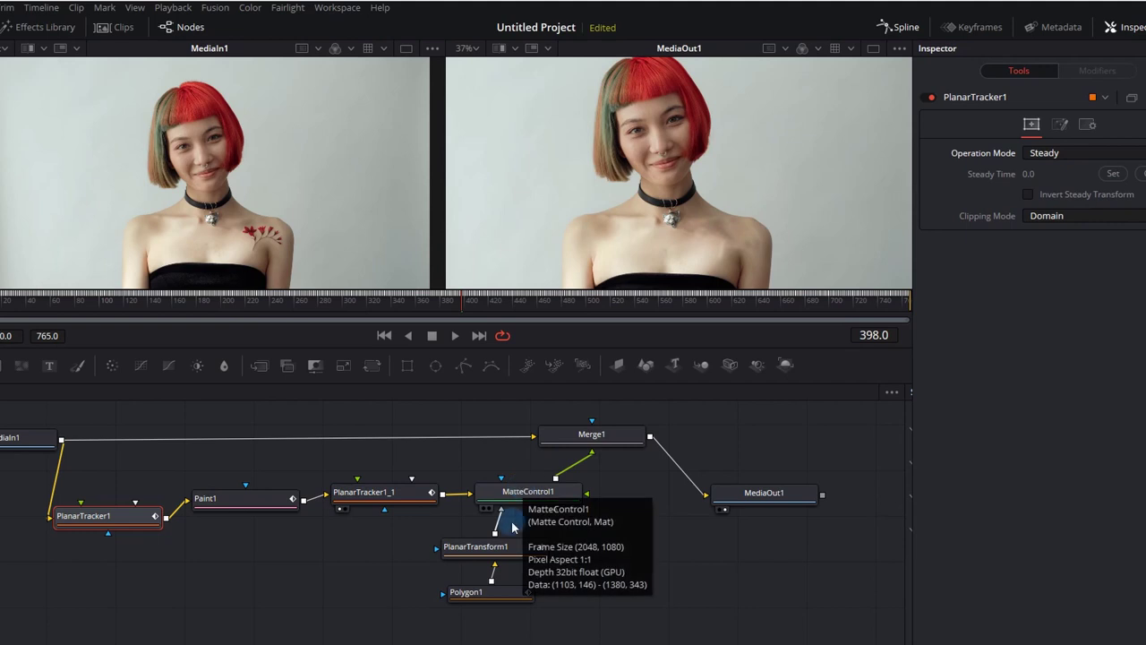
Add a slight soft edge to the Polygon1 mask so the skin patch blends into the shoulder.
{"action": "left_click", "coordinate": [499, 591]}
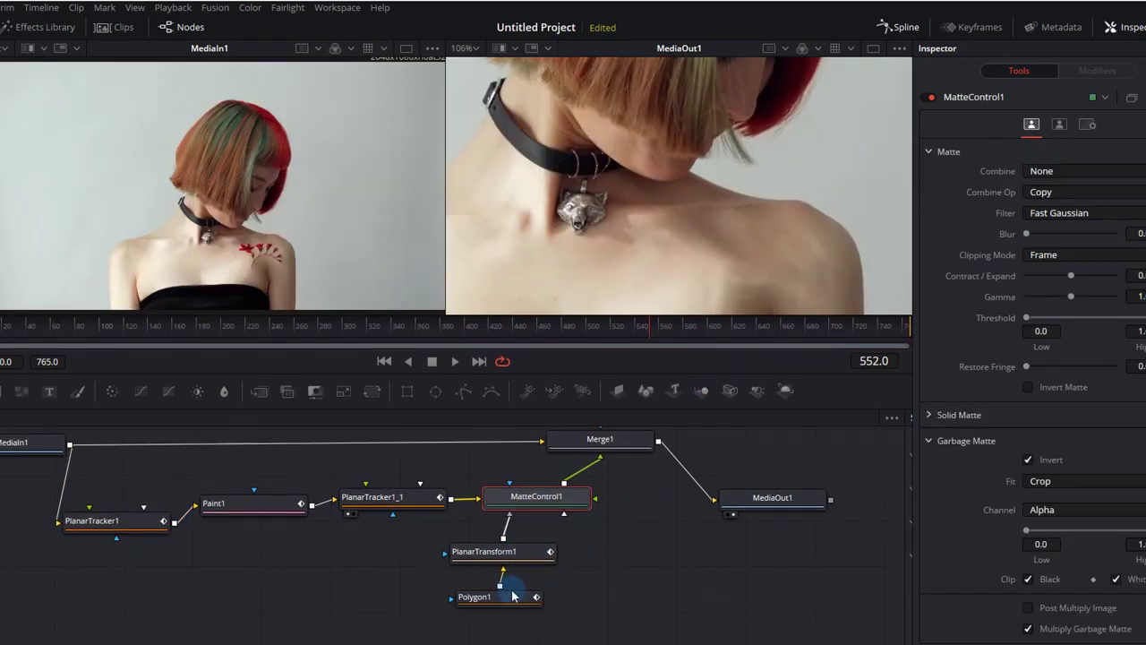
{"action": "left_click", "coordinate": [513, 596]}
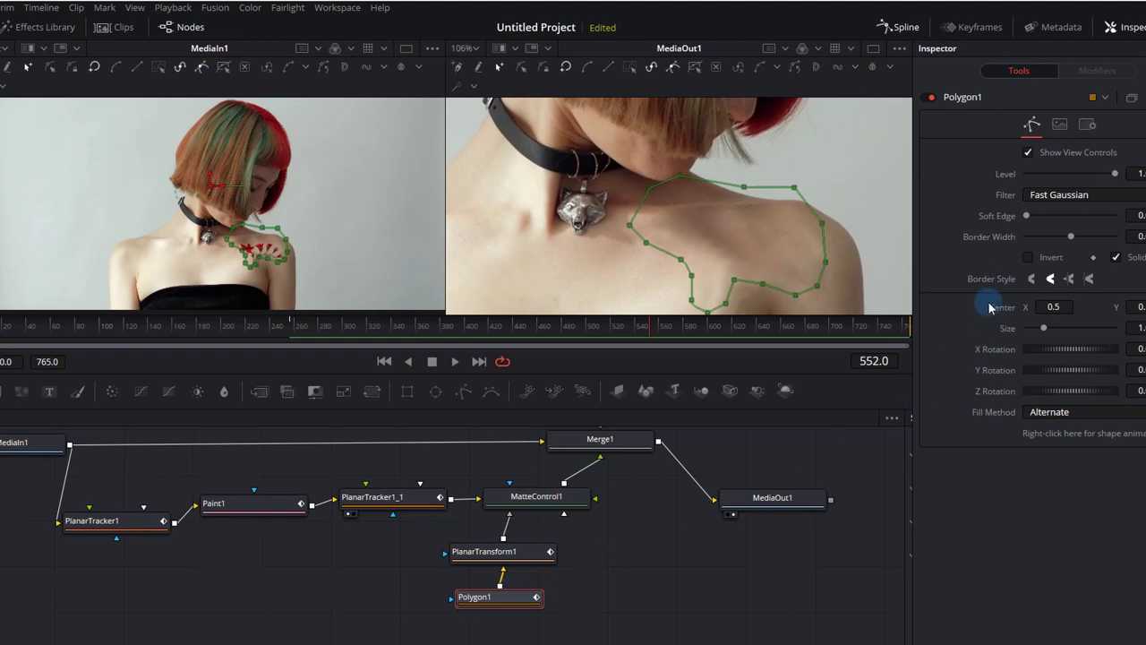
{"action": "left_click_drag", "start_coordinate": [1028, 219], "coordinate": [1046, 219]}
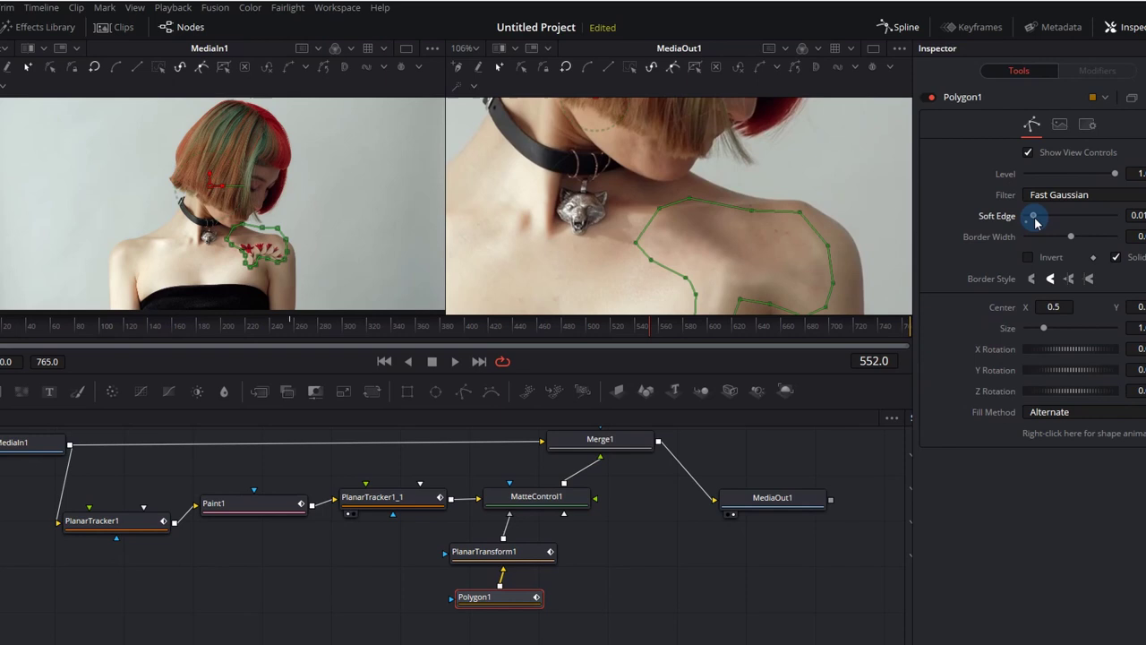
{"action": "left_click_drag", "start_coordinate": [1033, 217], "coordinate": [1030, 218]}
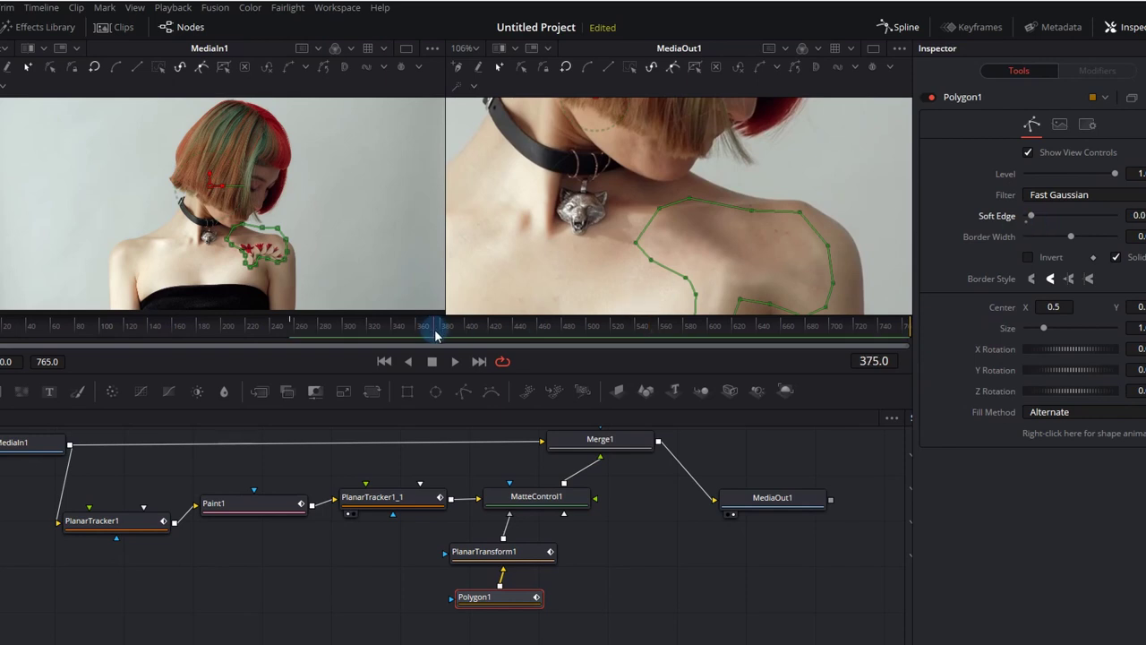